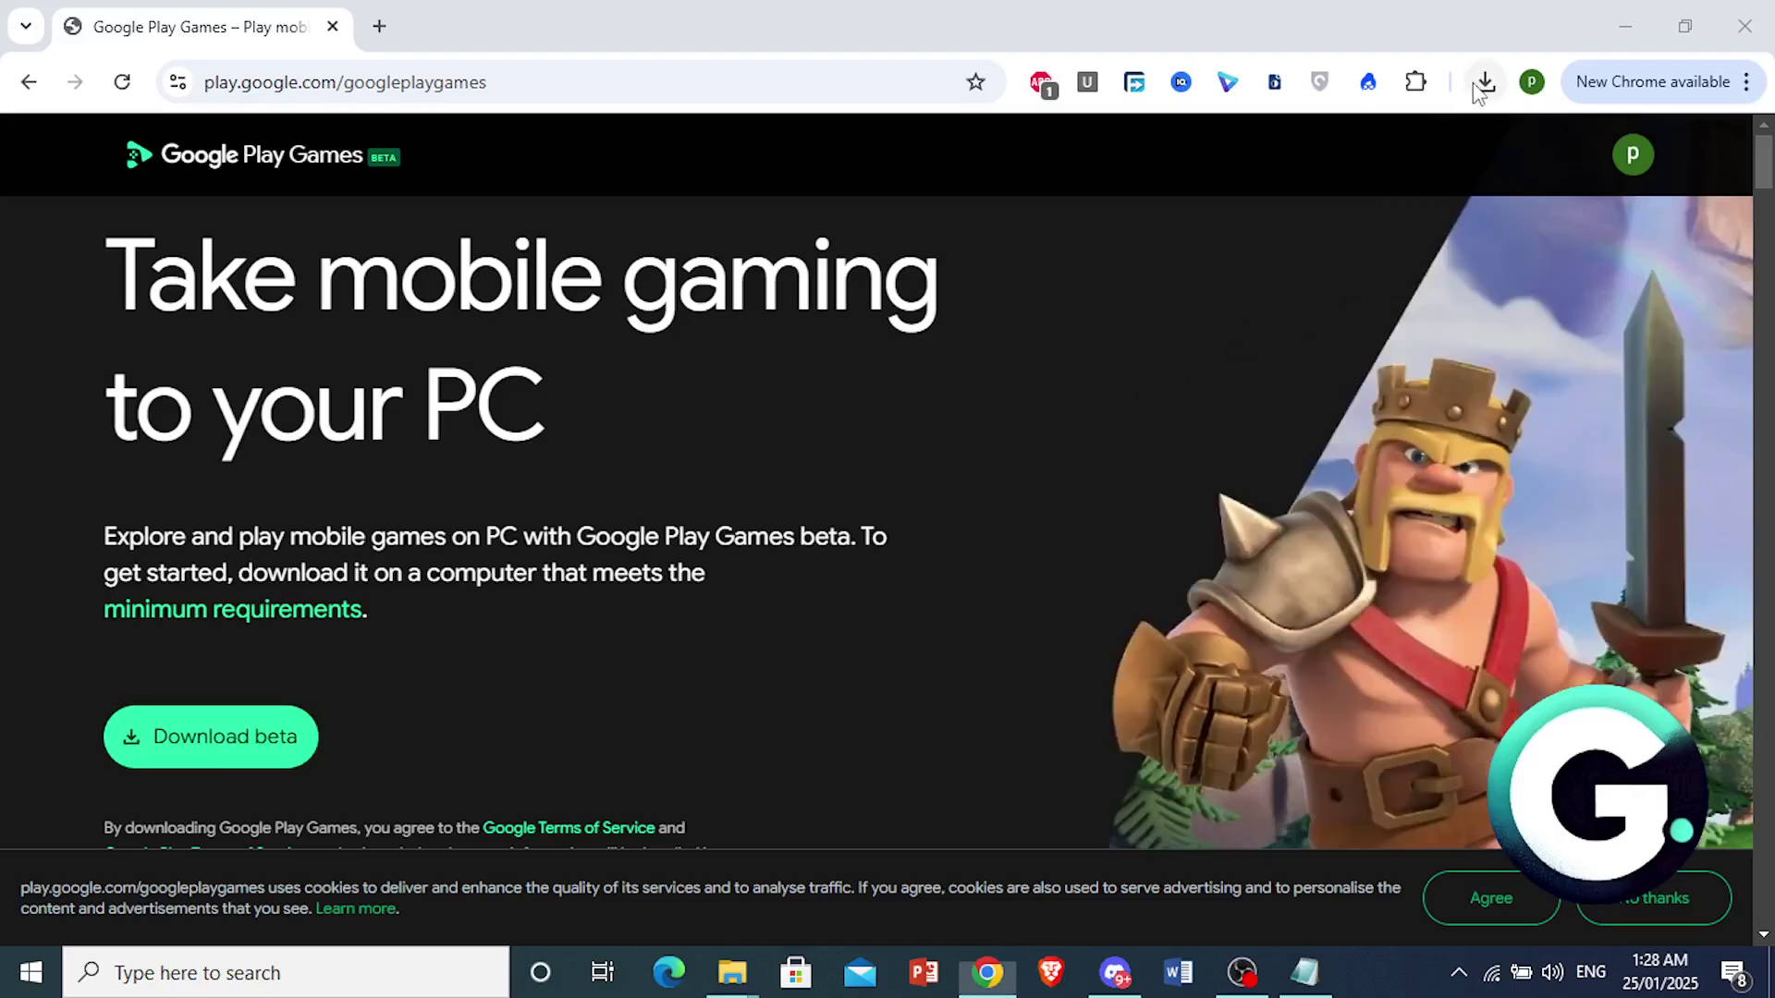
Run the downloaded Google Play Games installer from Chrome's downloads list
left_click(1484, 83)
left_click(1029, 240)
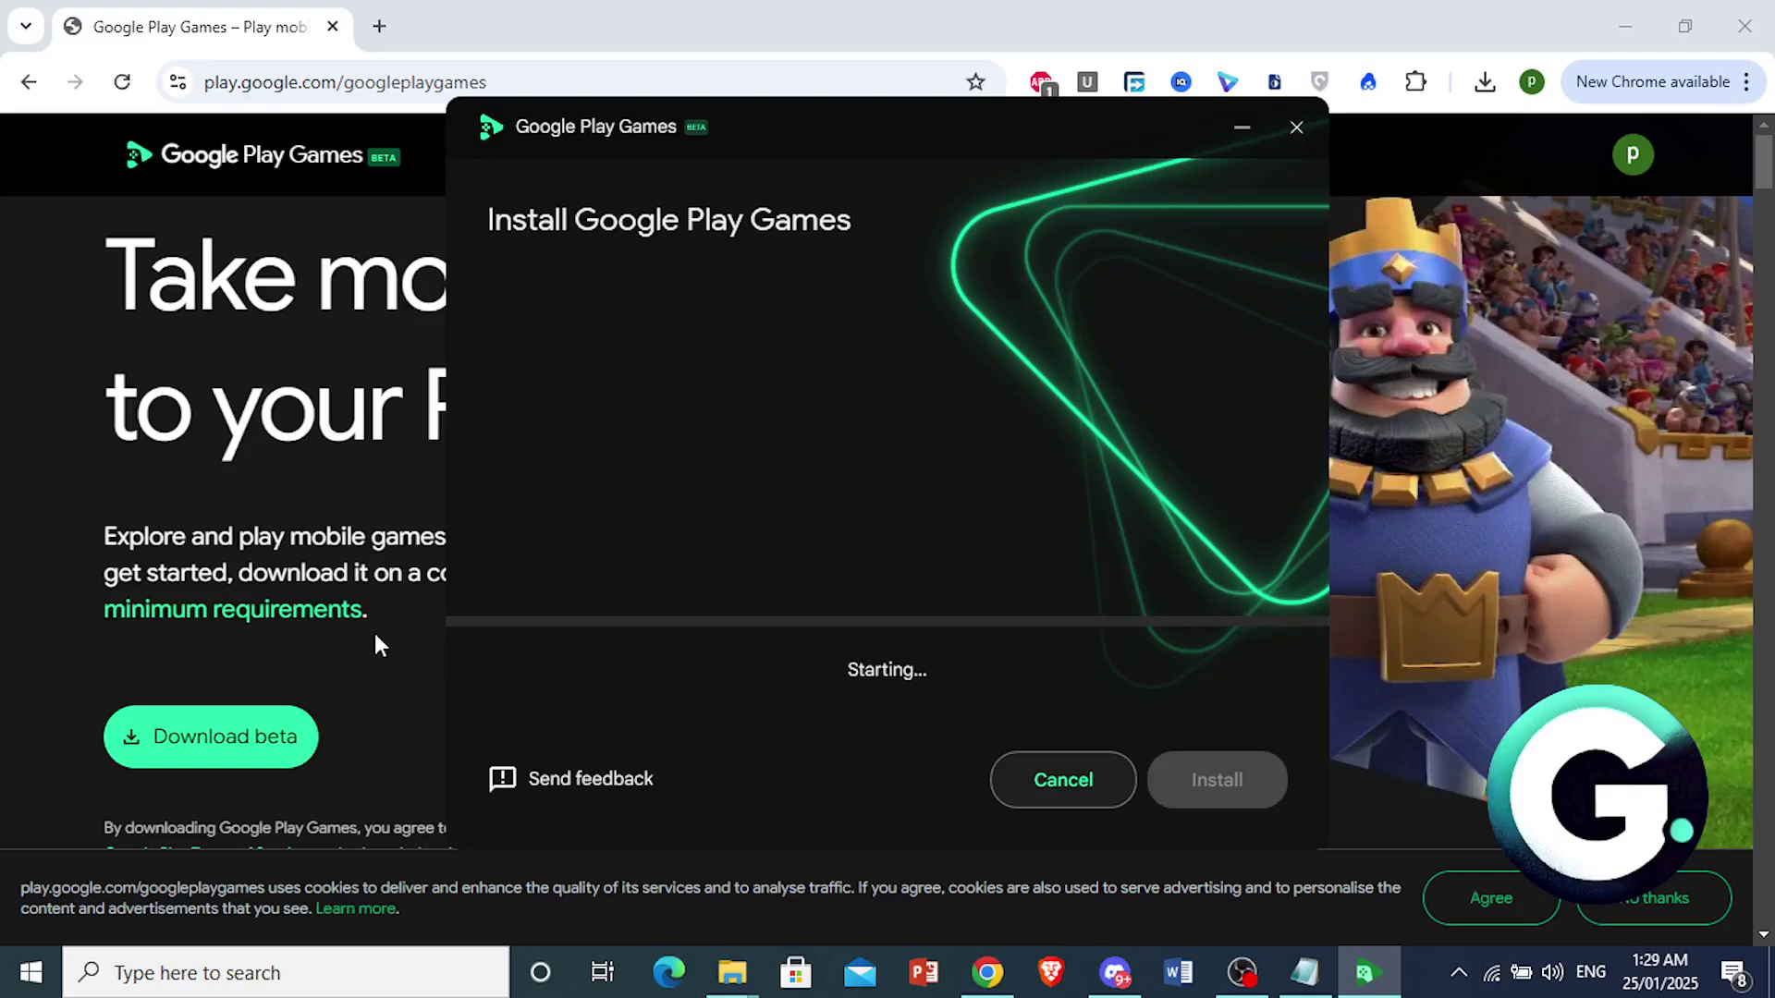
scroll(371, 634, "down", 2)
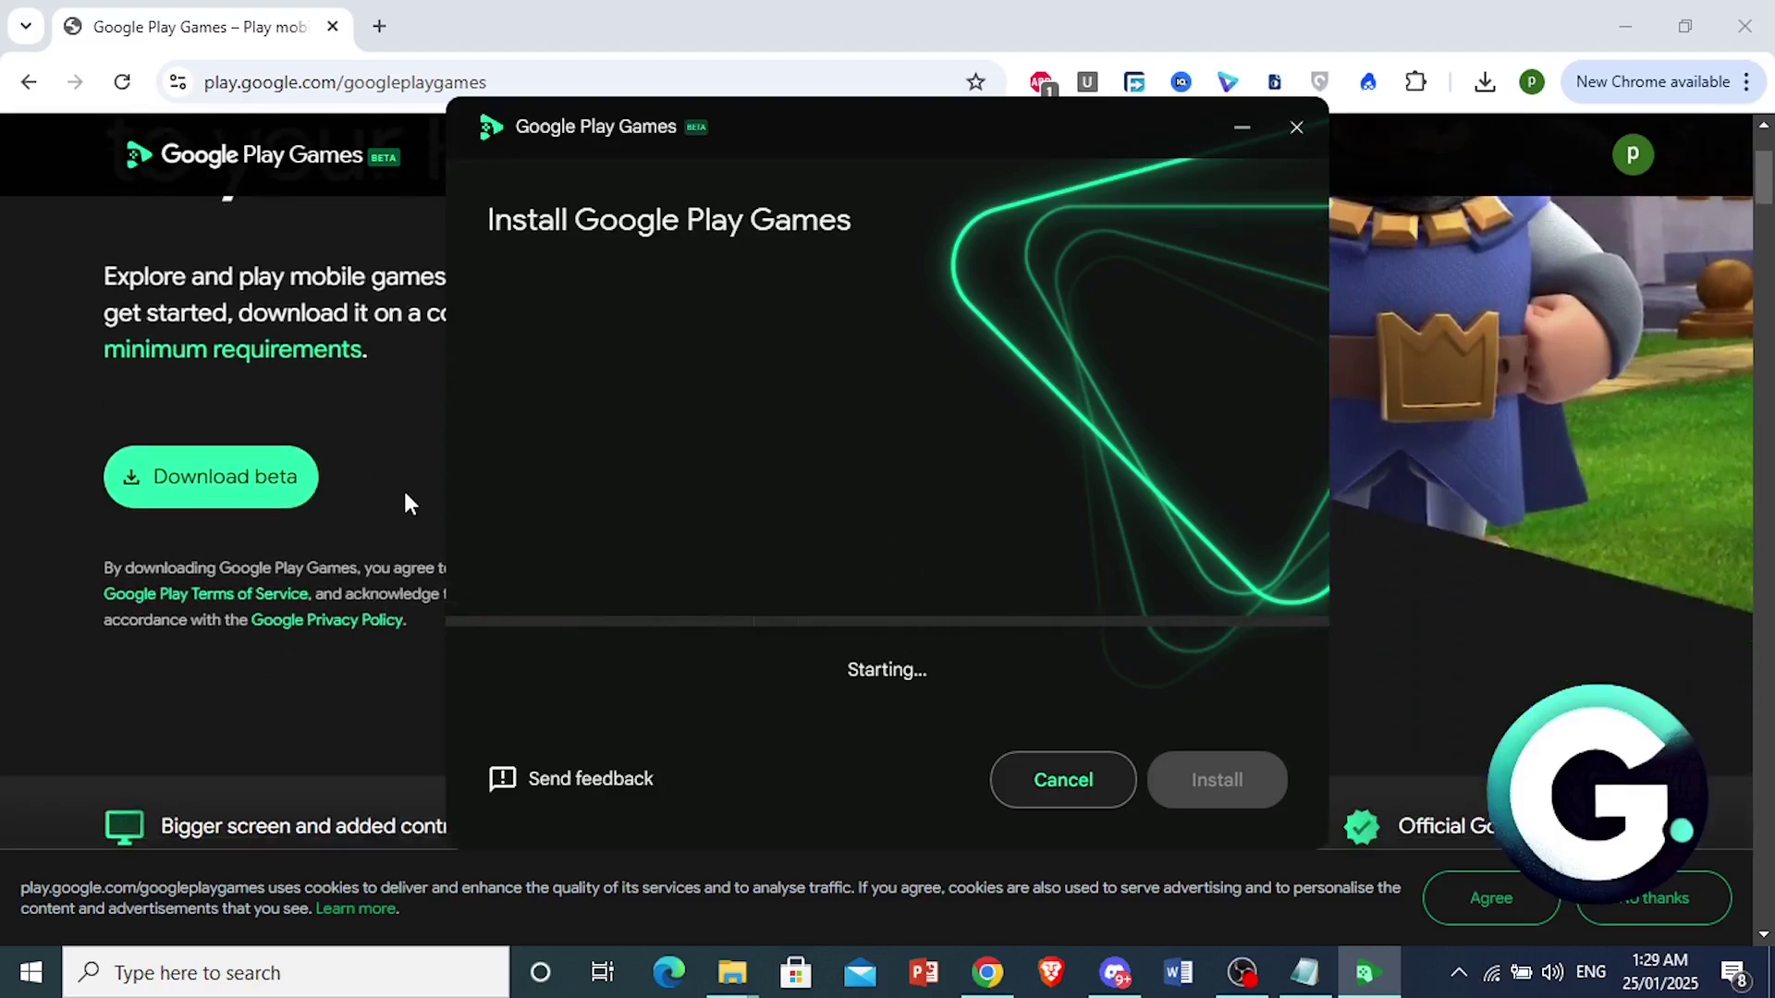
scroll(404, 489, "up", 2)
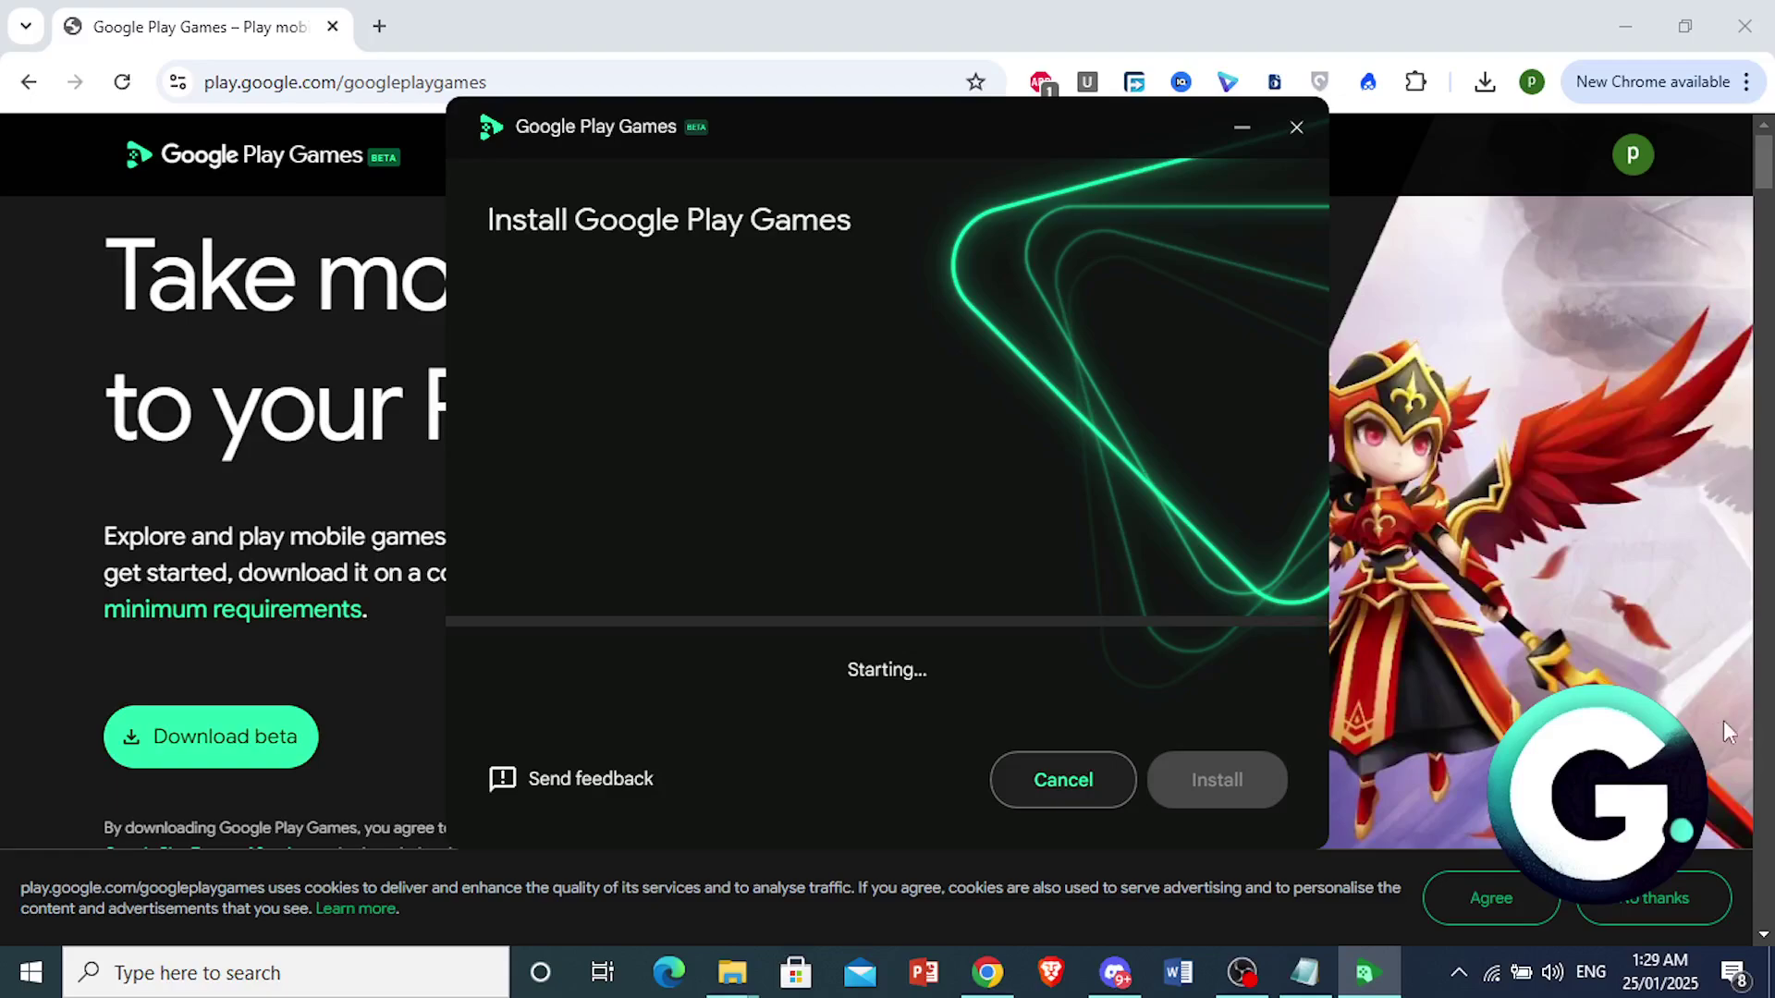
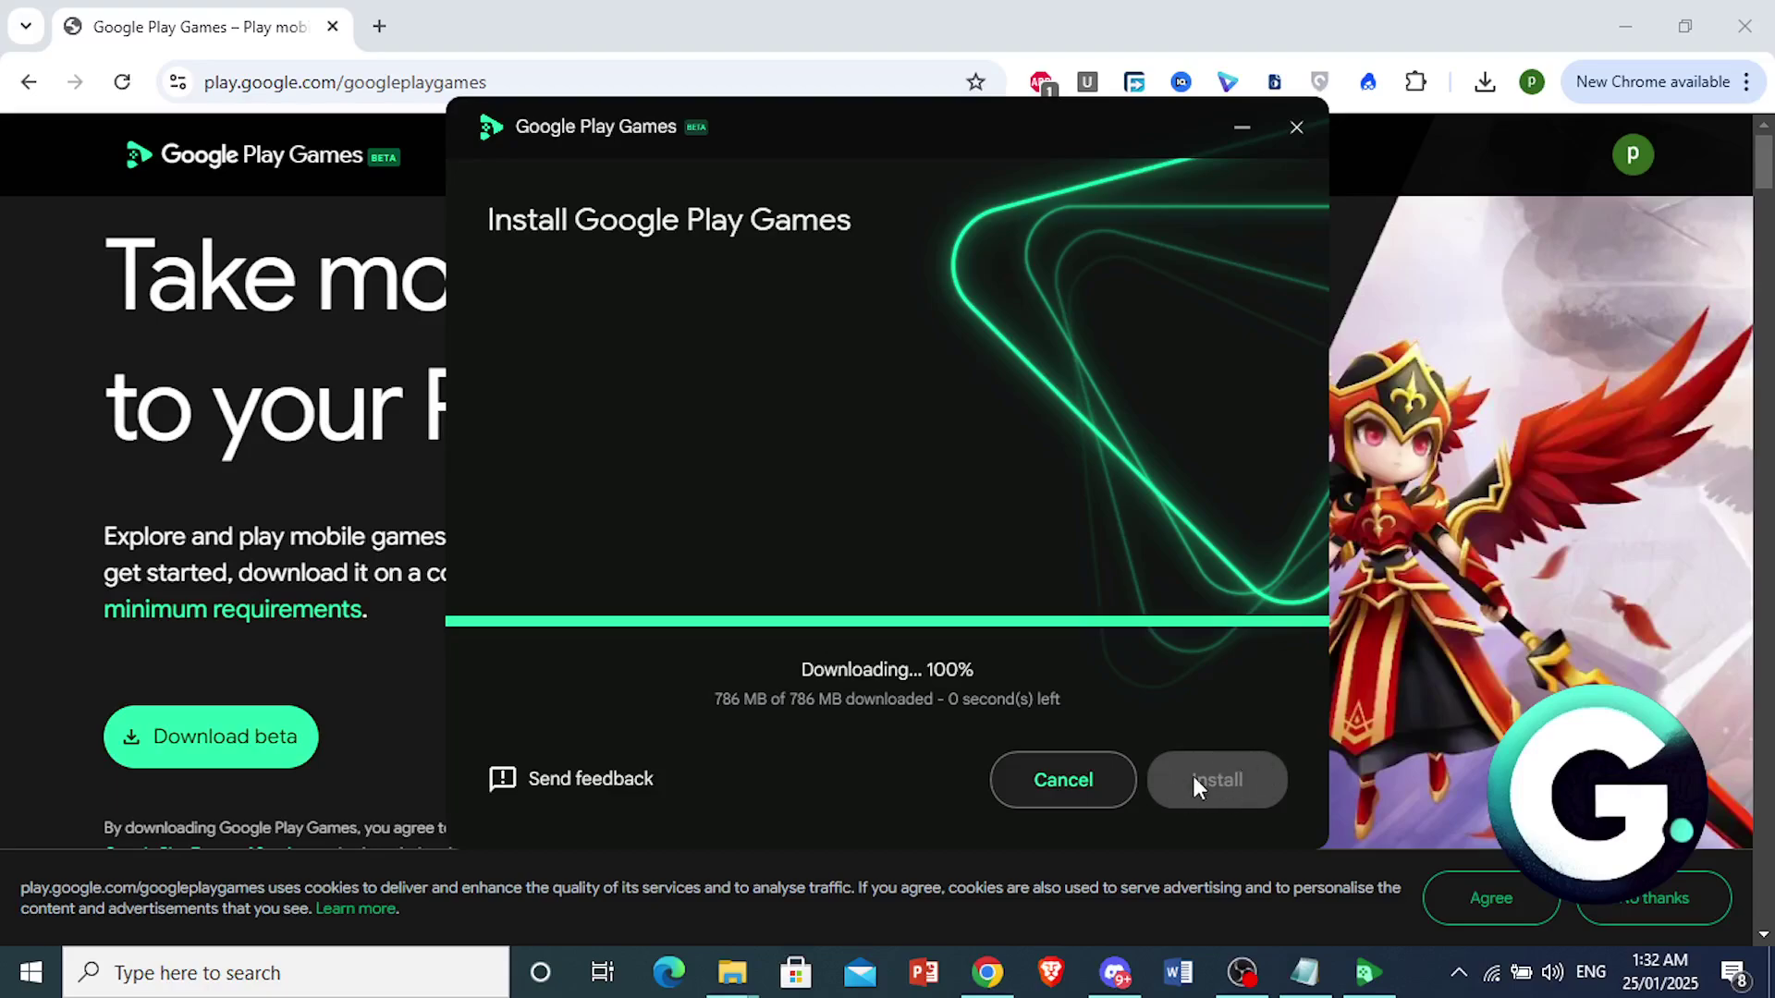
Start the Google Play Games installation once the download reaches 100%
left_click(1217, 776)
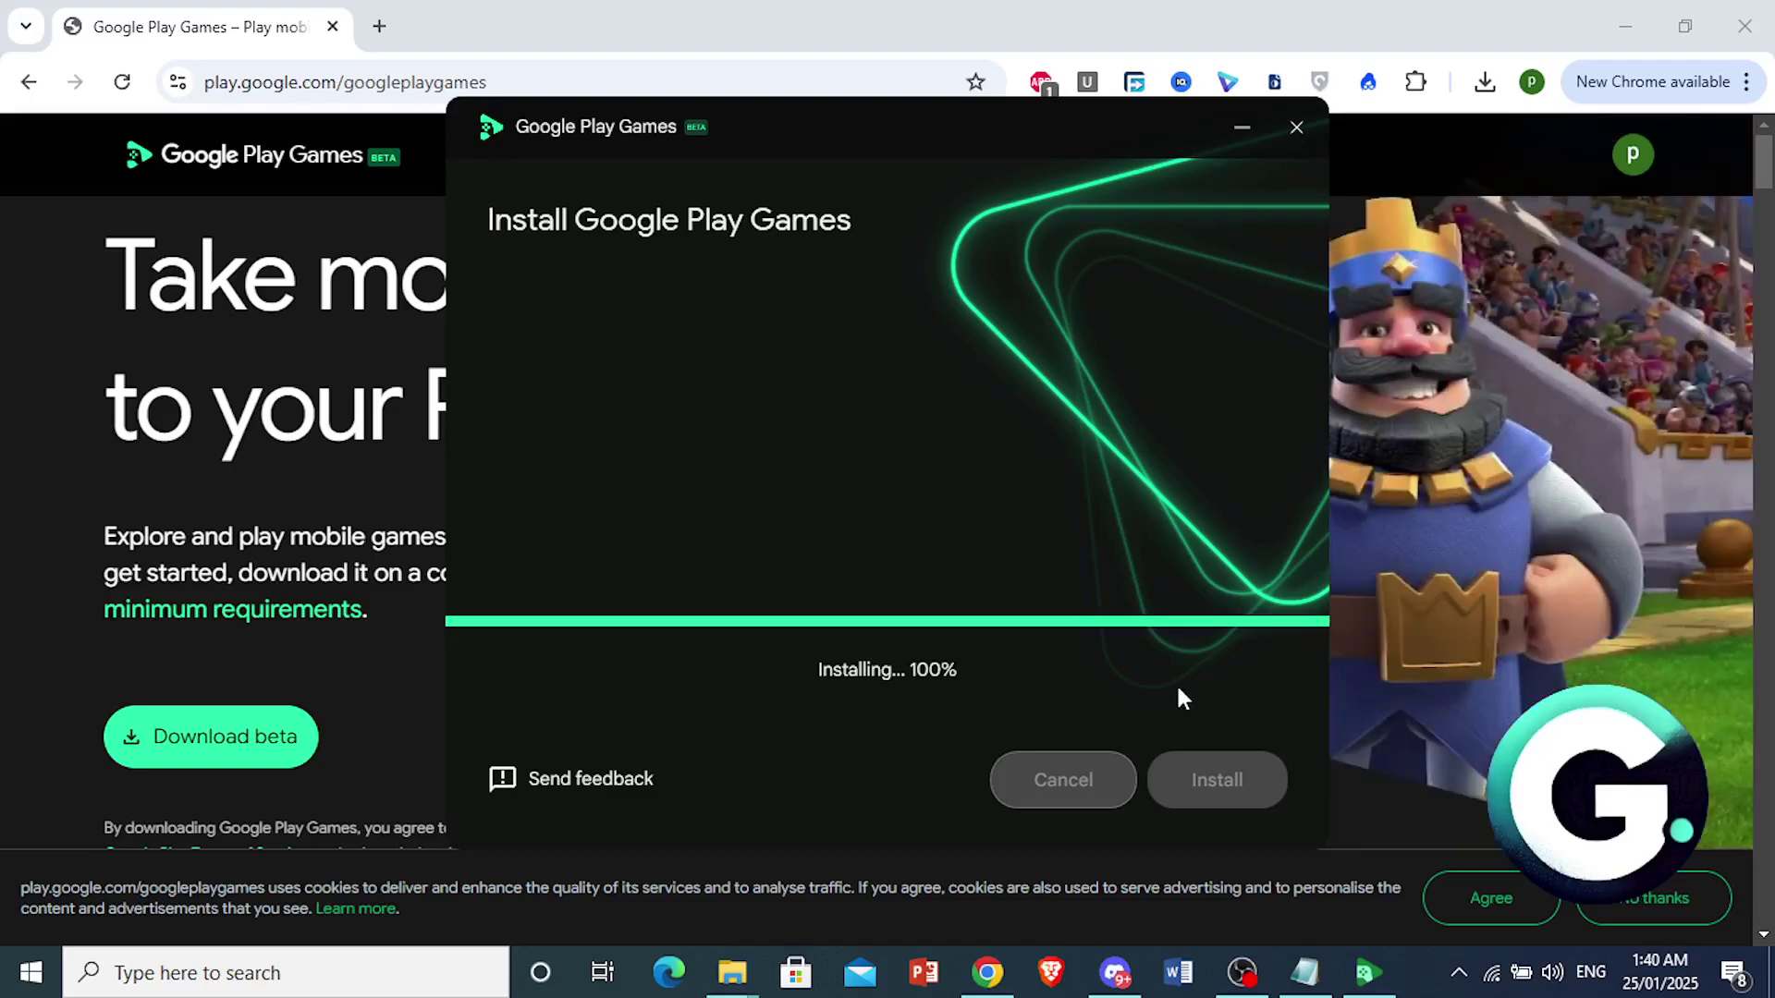
Open Command Prompt from the taskbar search and close the extra empty window
left_click(334, 973)
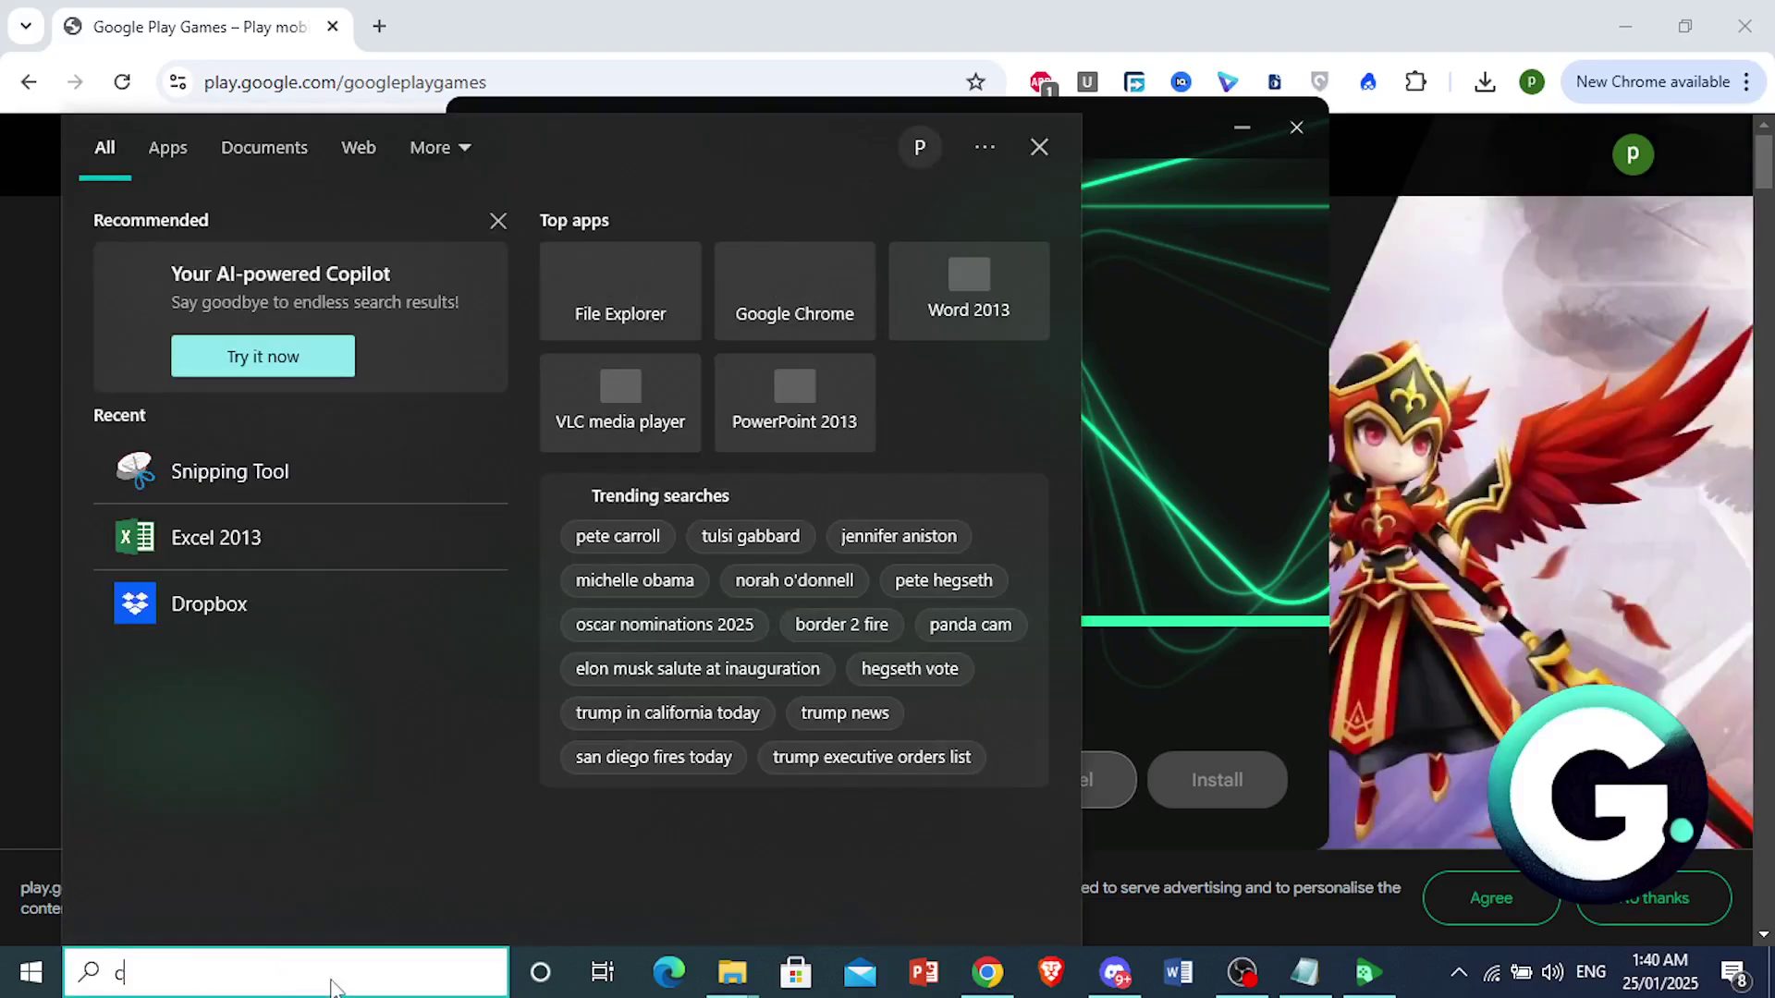
type("cmd")
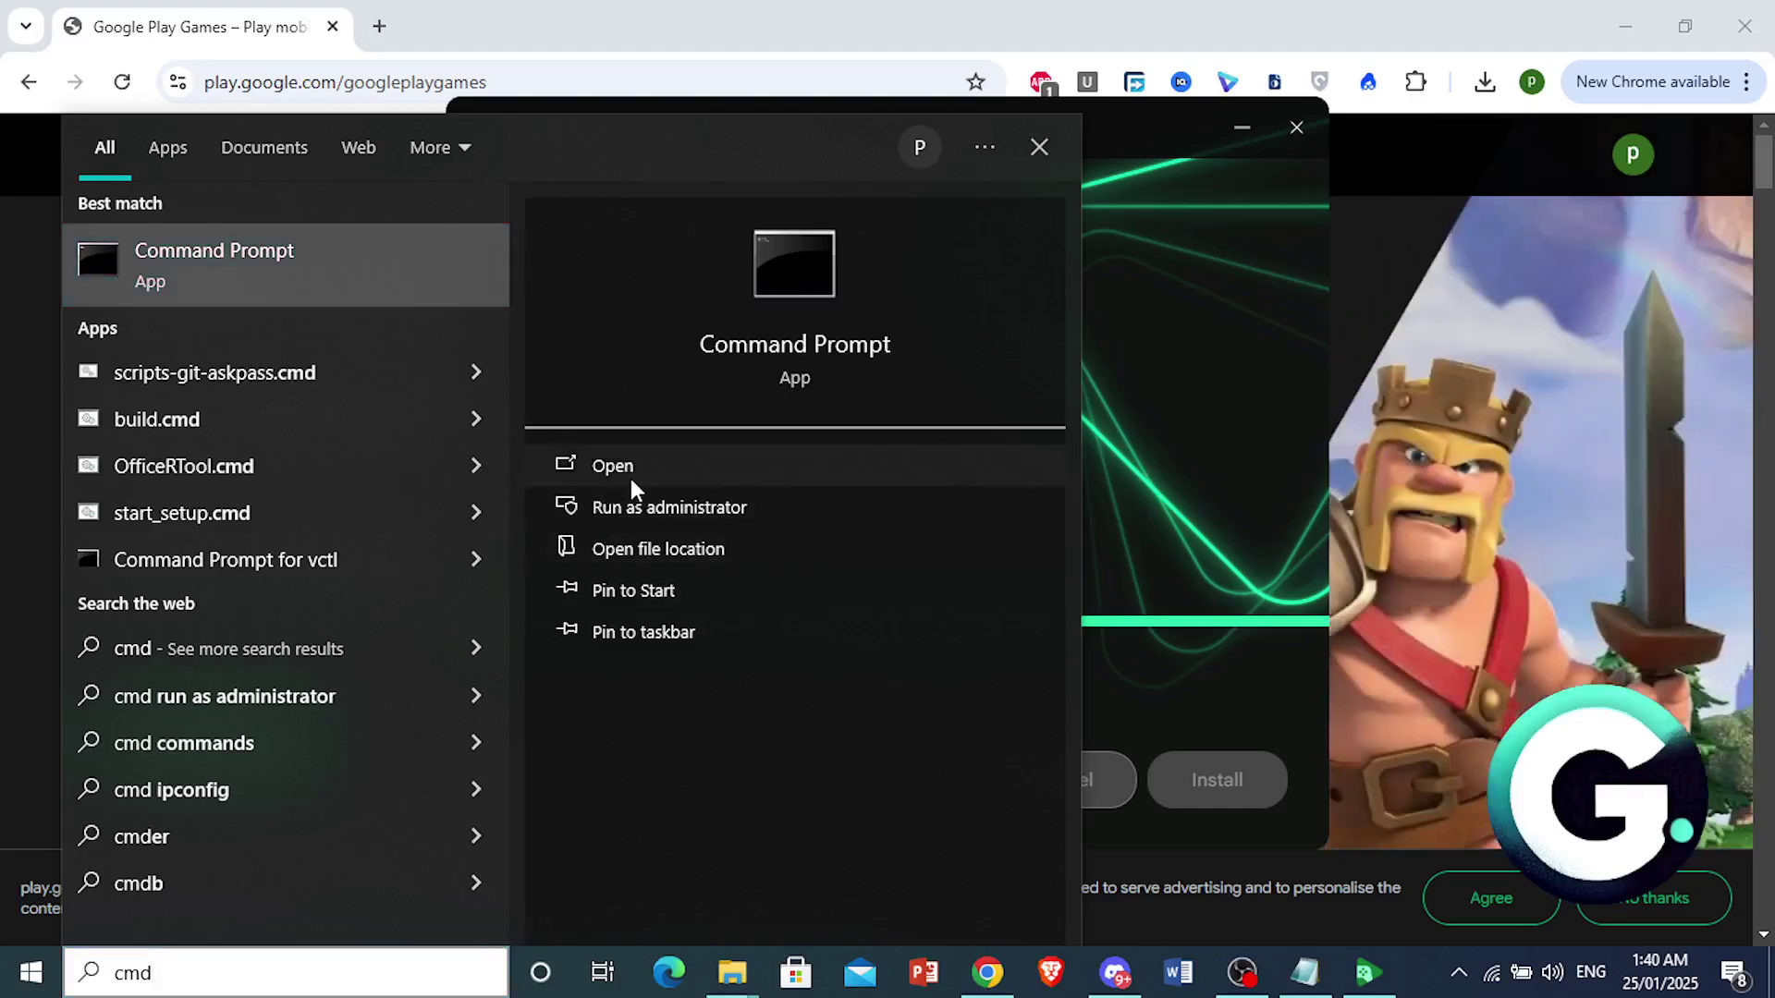
left_click(1335, 756)
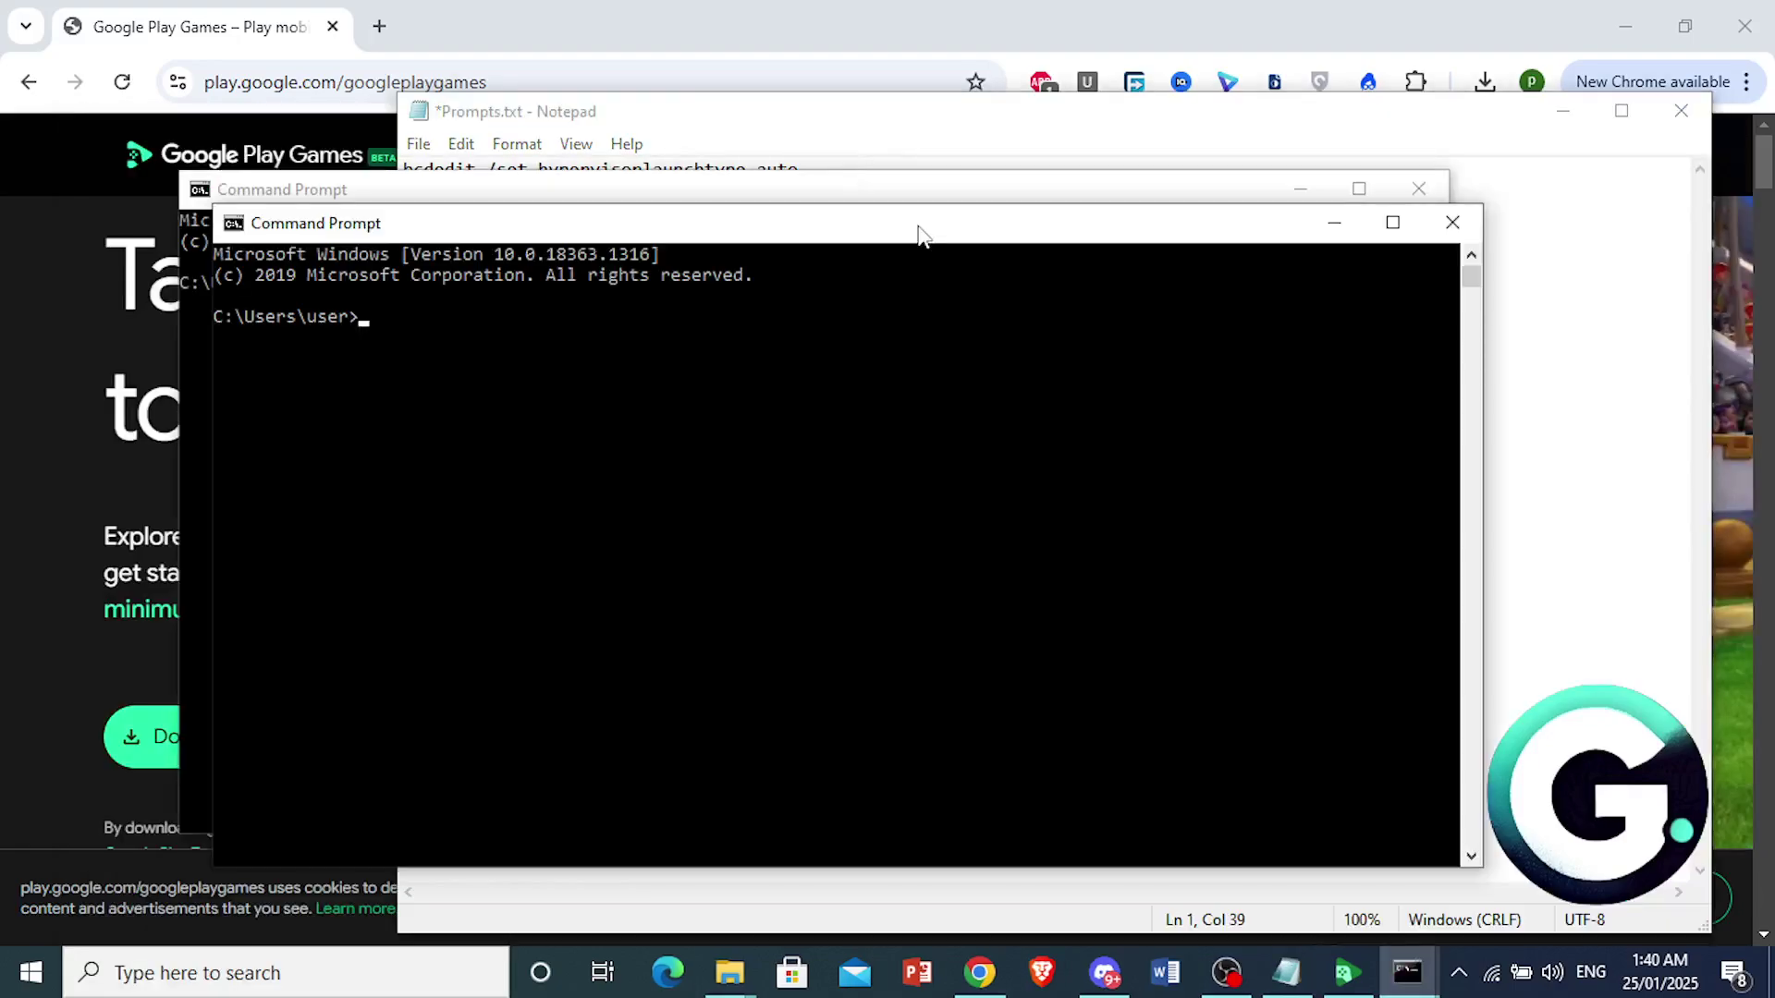
left_click(1452, 222)
Copy the 'bcdedit /set hypervisorlaunchtype auto' line from Notepad, then minimize Notepad
left_click(1293, 188)
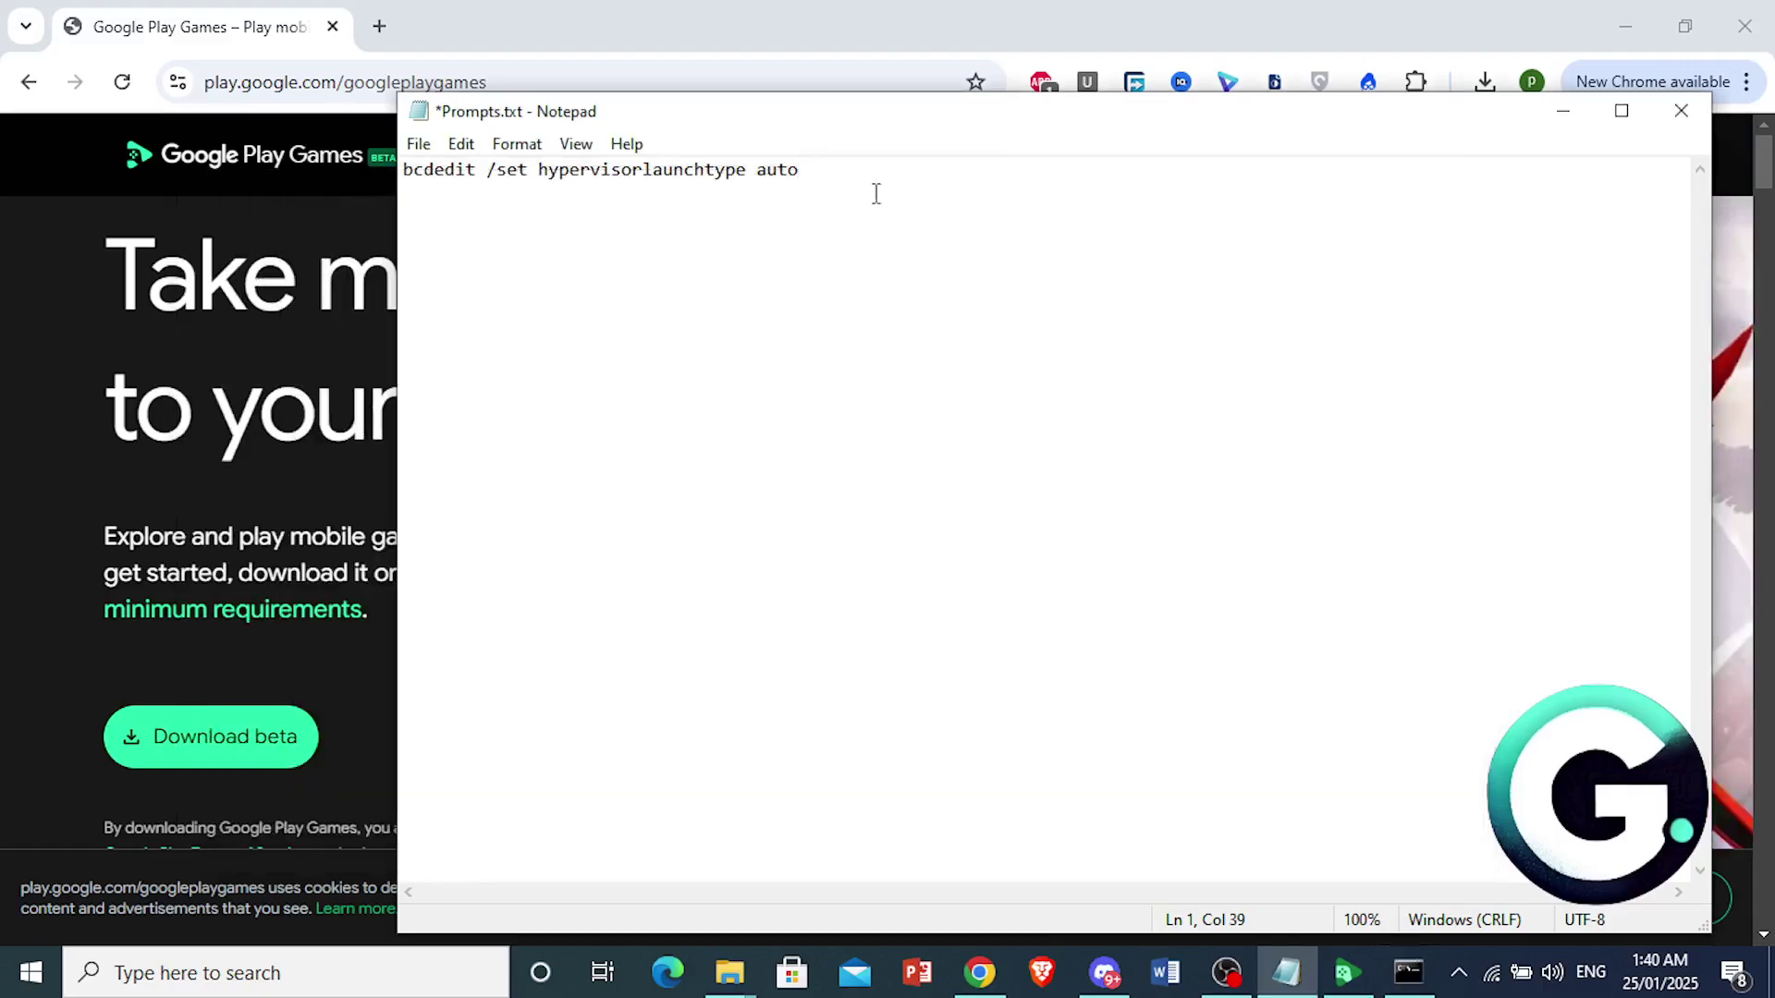
left_click_drag(857, 174, 403, 194)
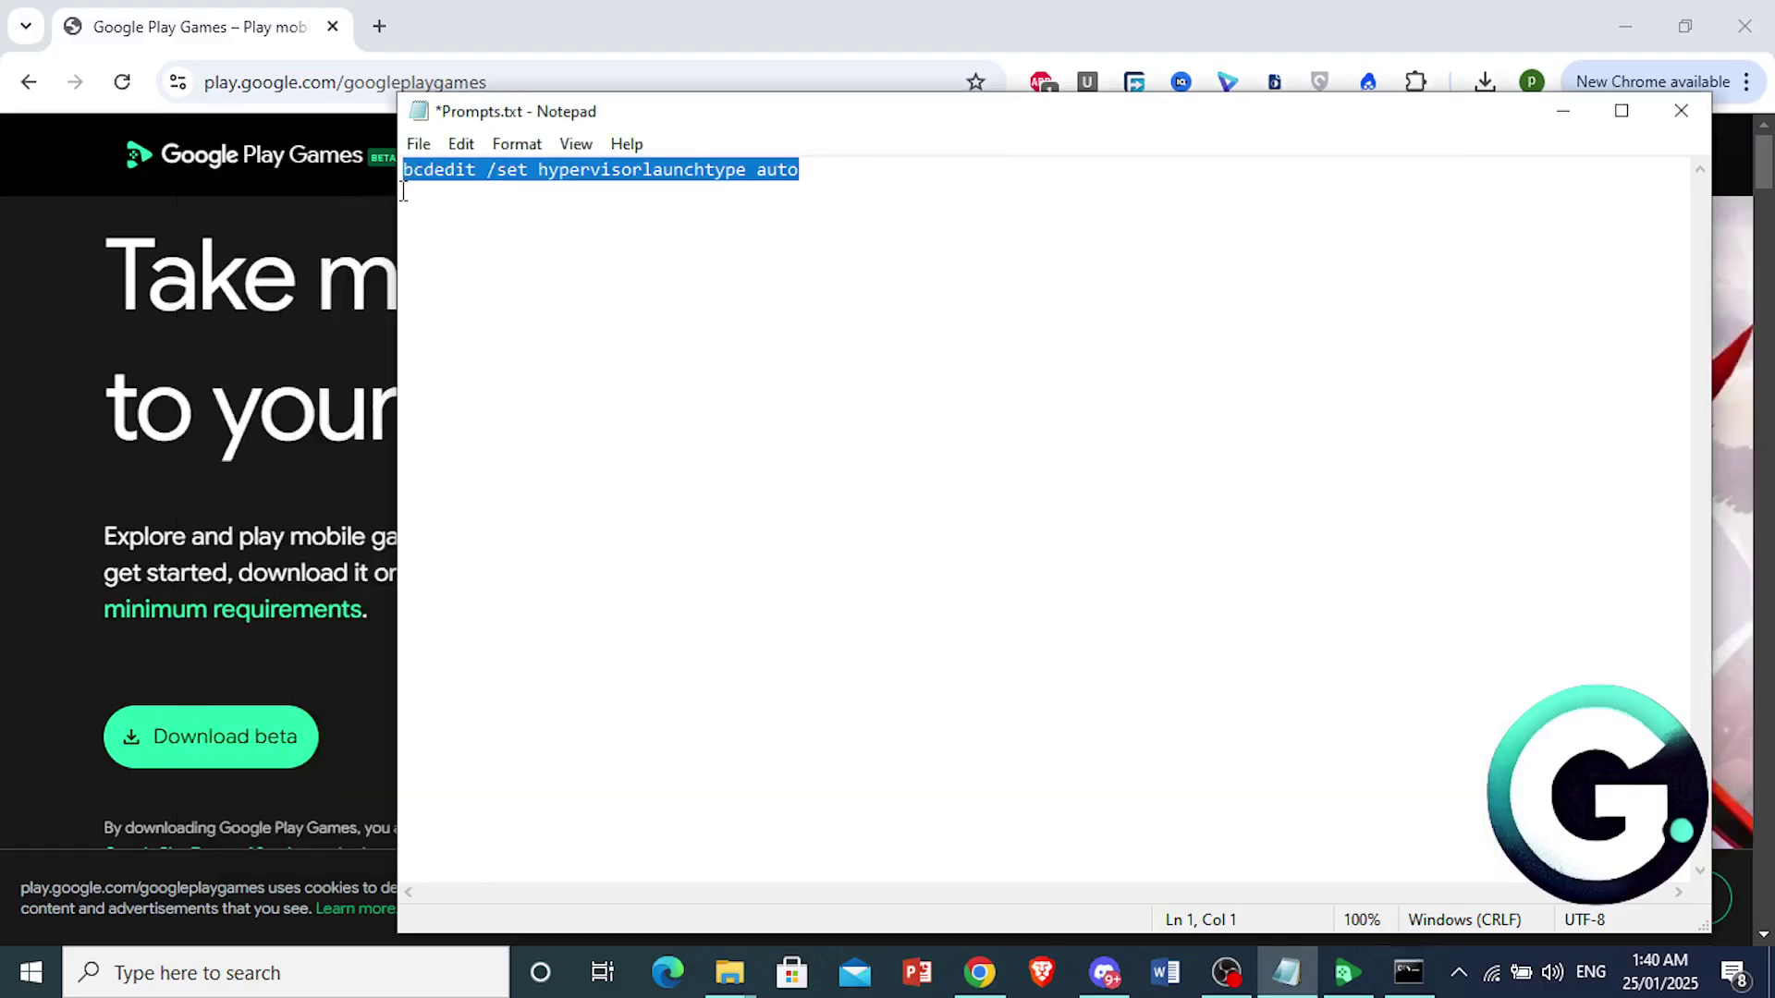
left_click(1563, 111)
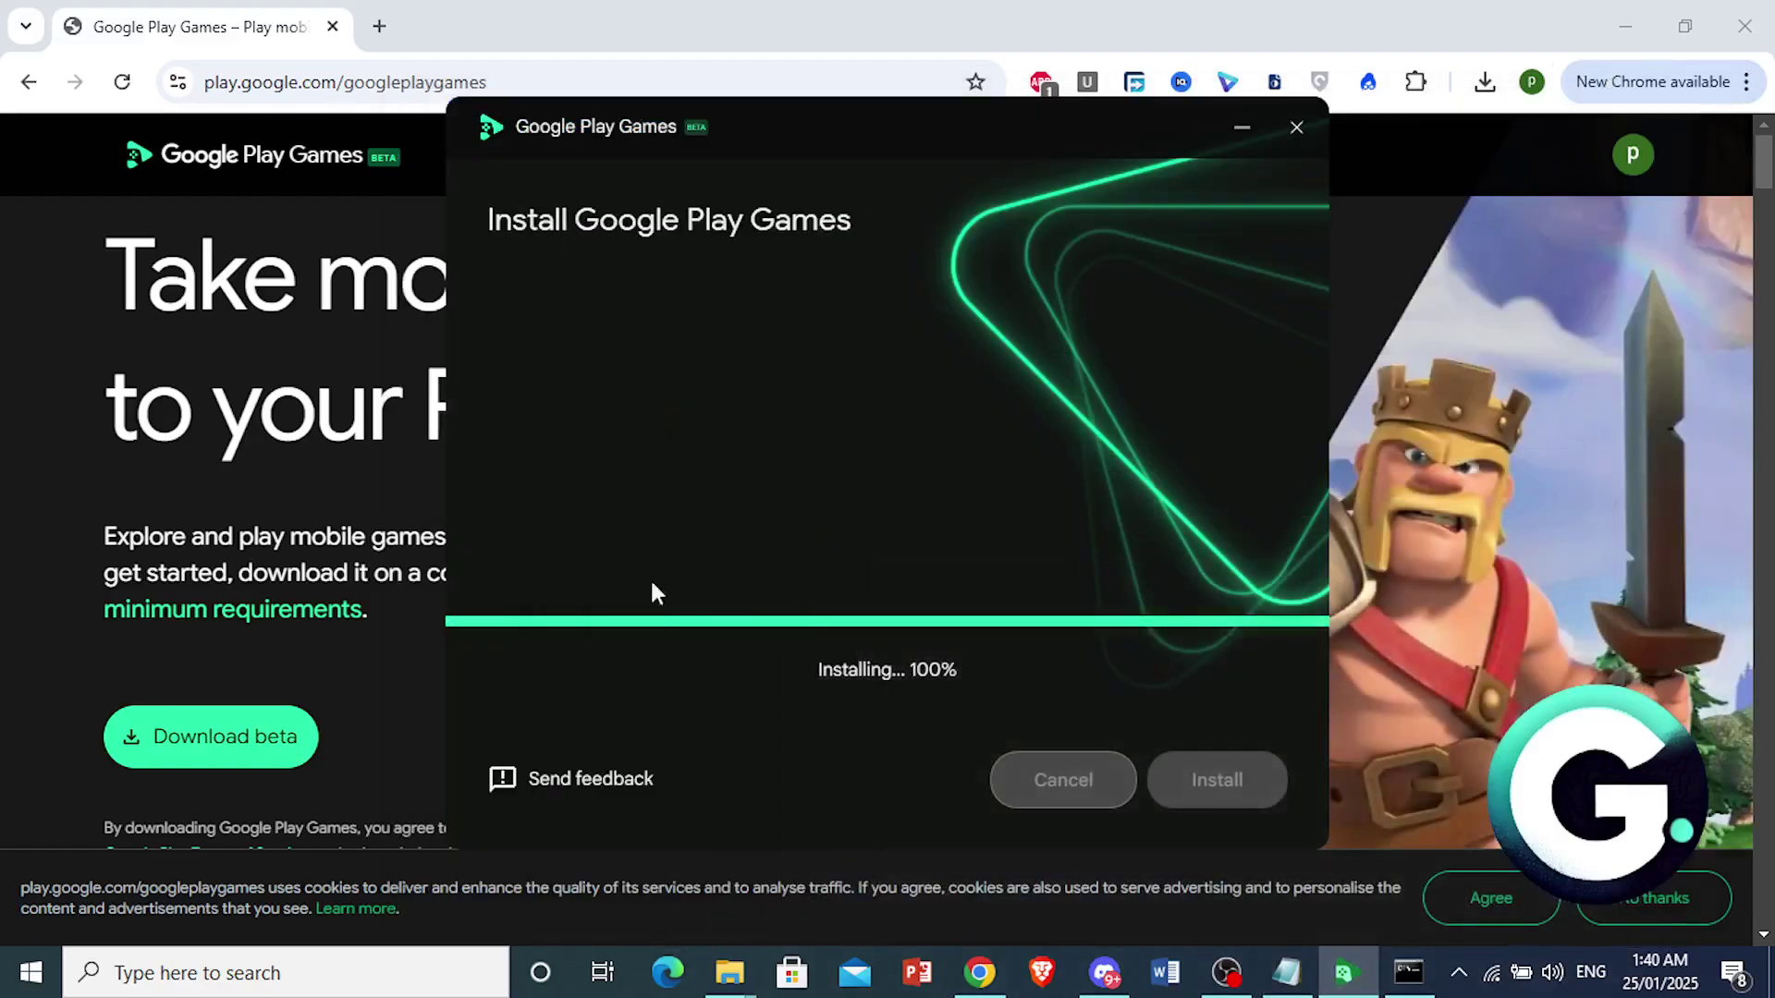
Run the pasted 'bcdedit /set hypervisorlaunchtype auto' command, which returns access denied
left_click(1407, 971)
type("bcdedit /set hypervisorlaunchtype auto")
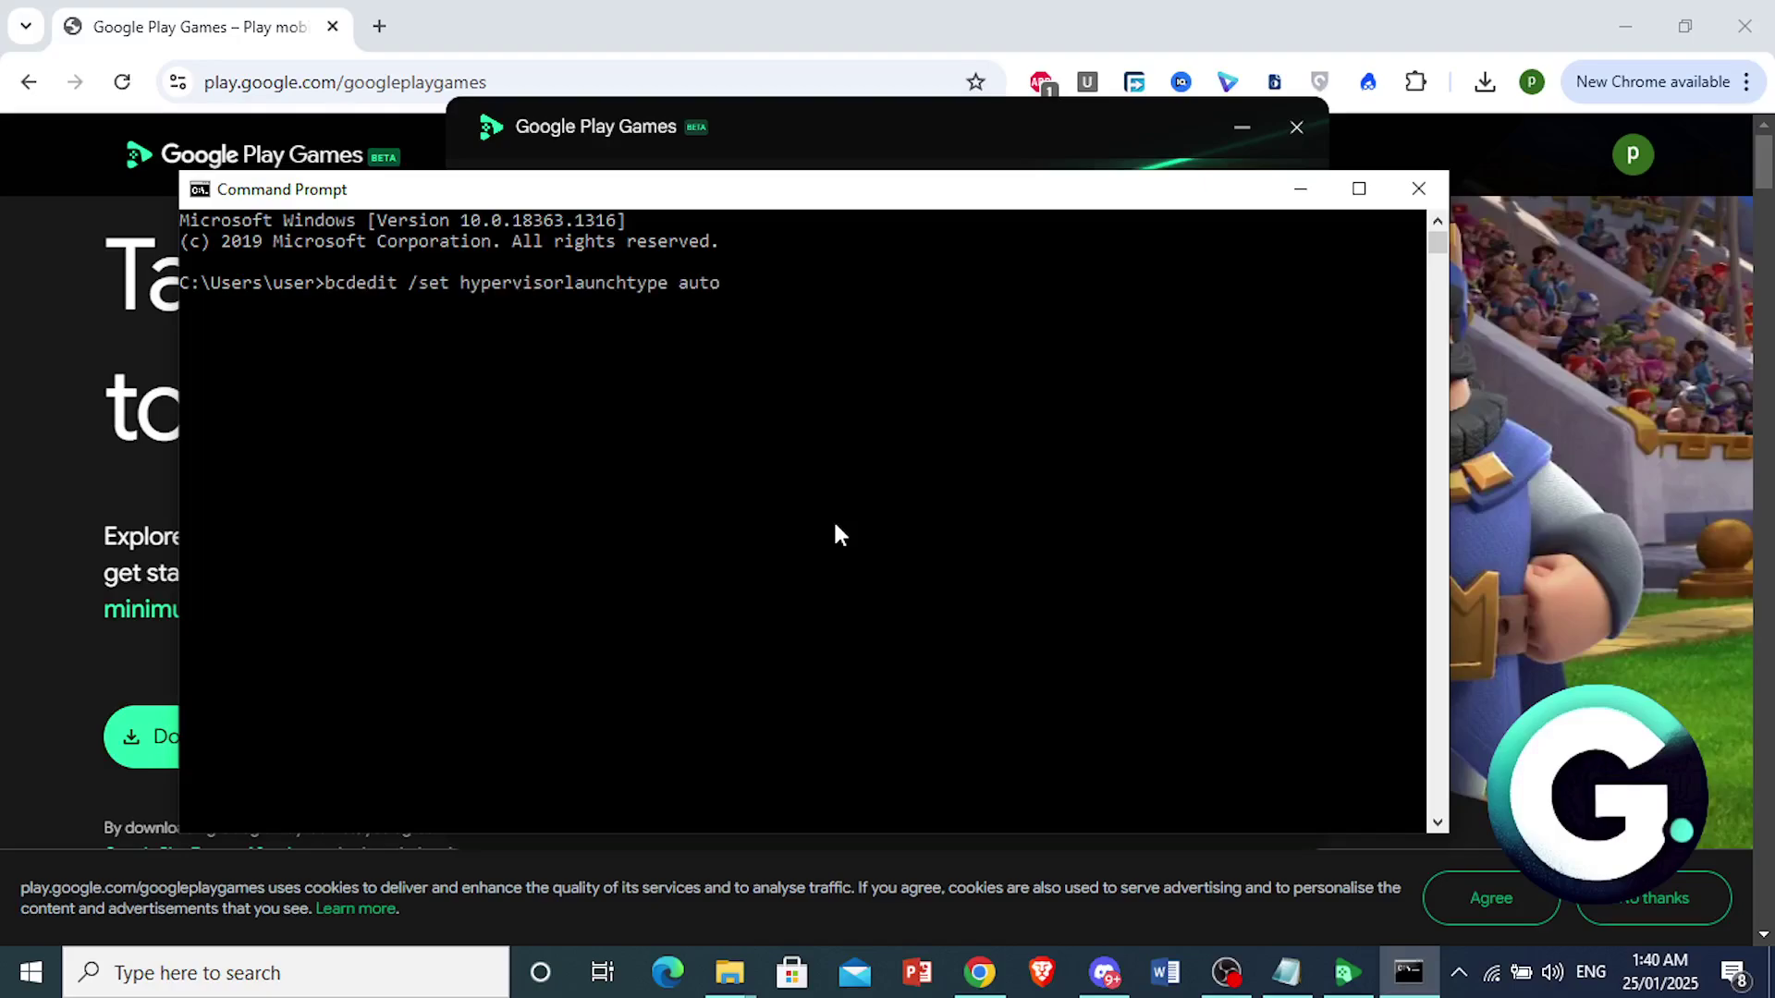
key("Return")
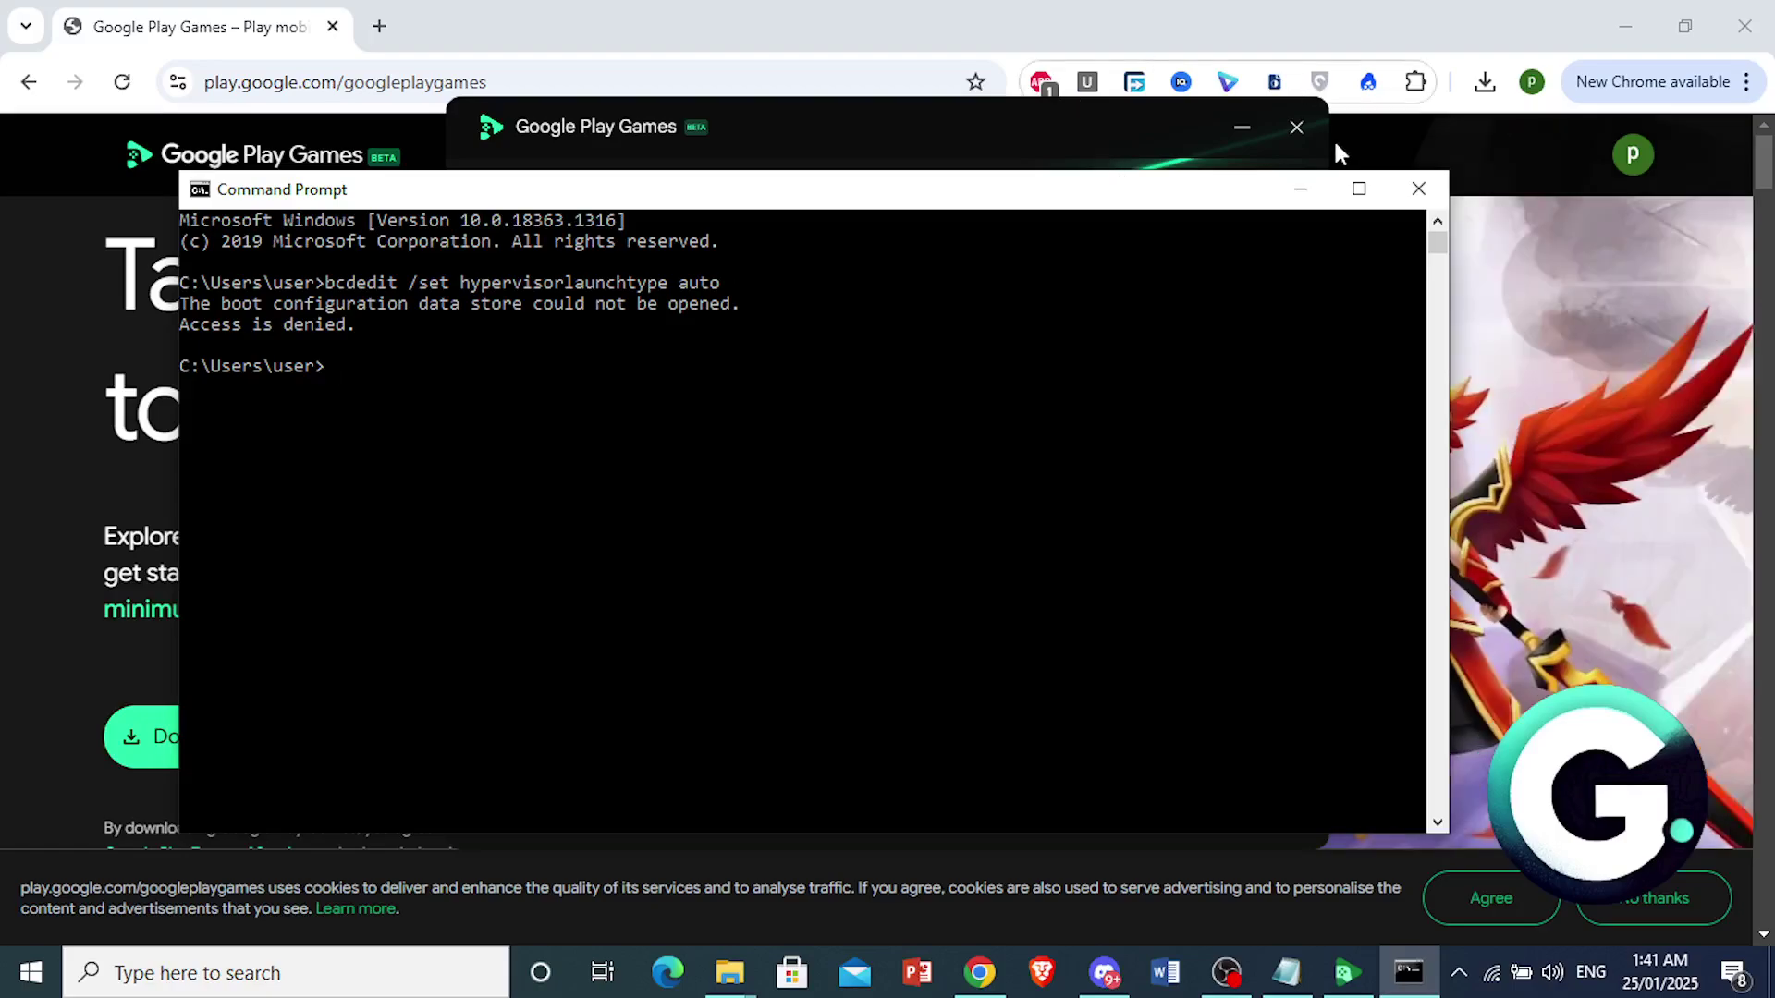
left_click(1299, 189)
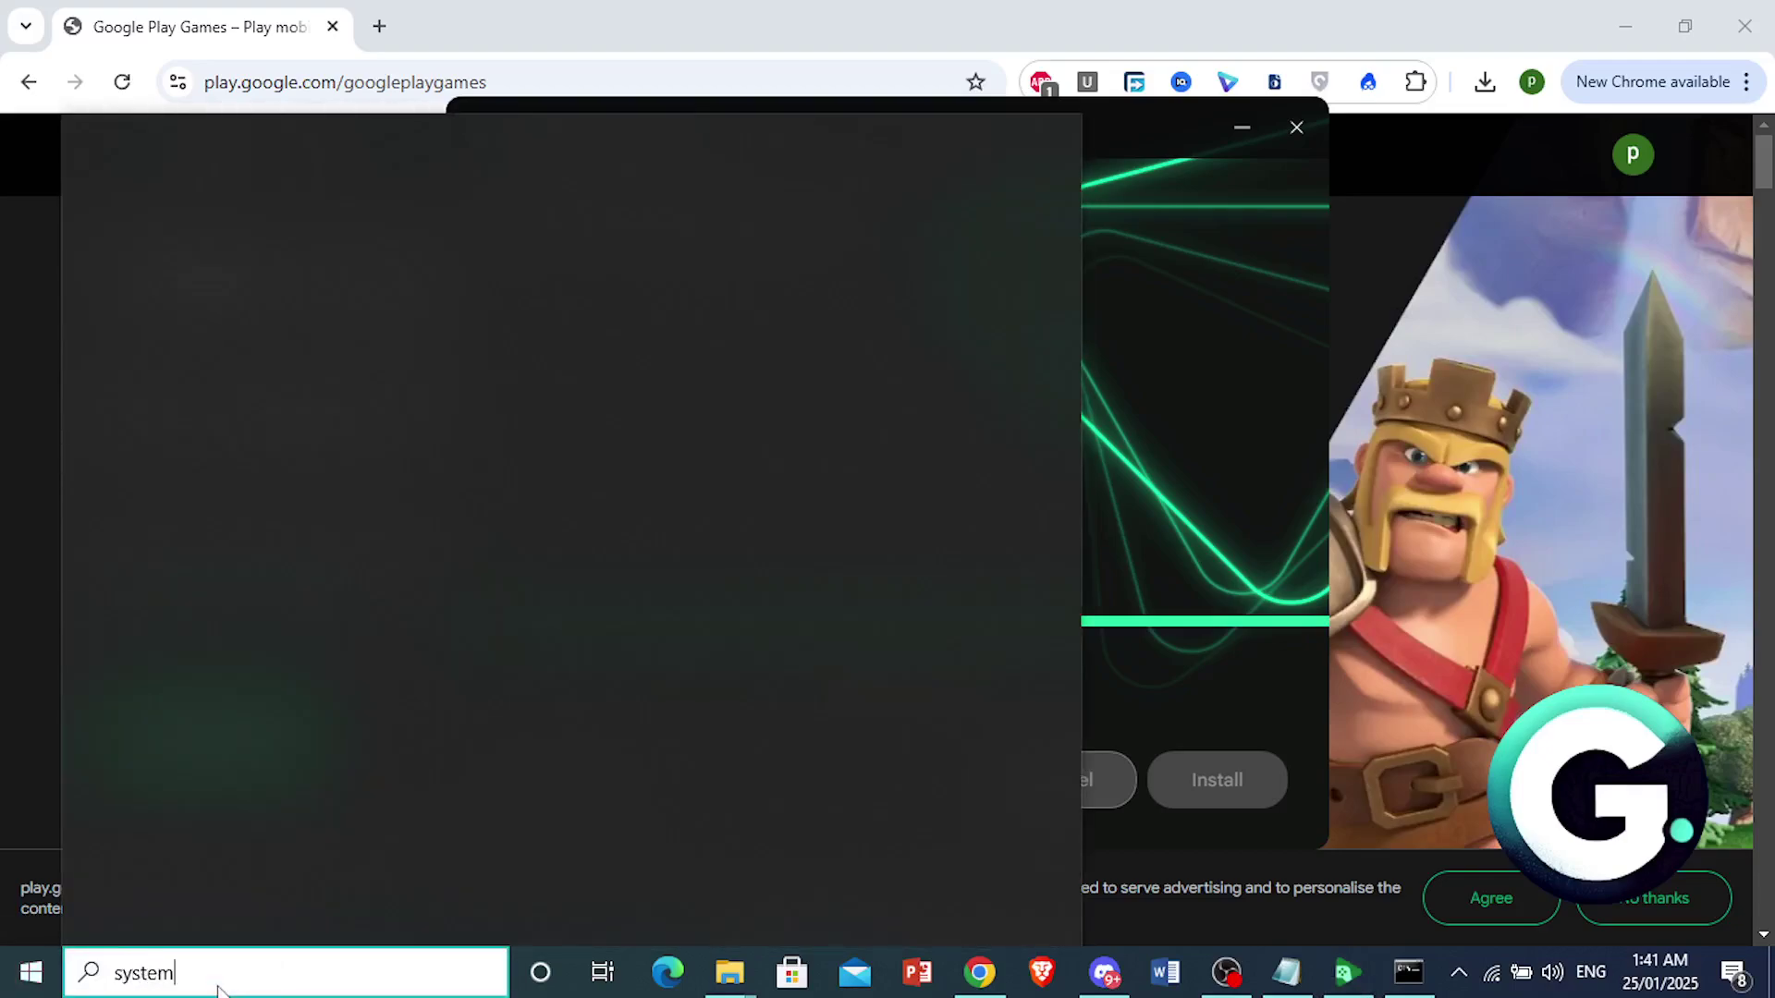
type(" confi")
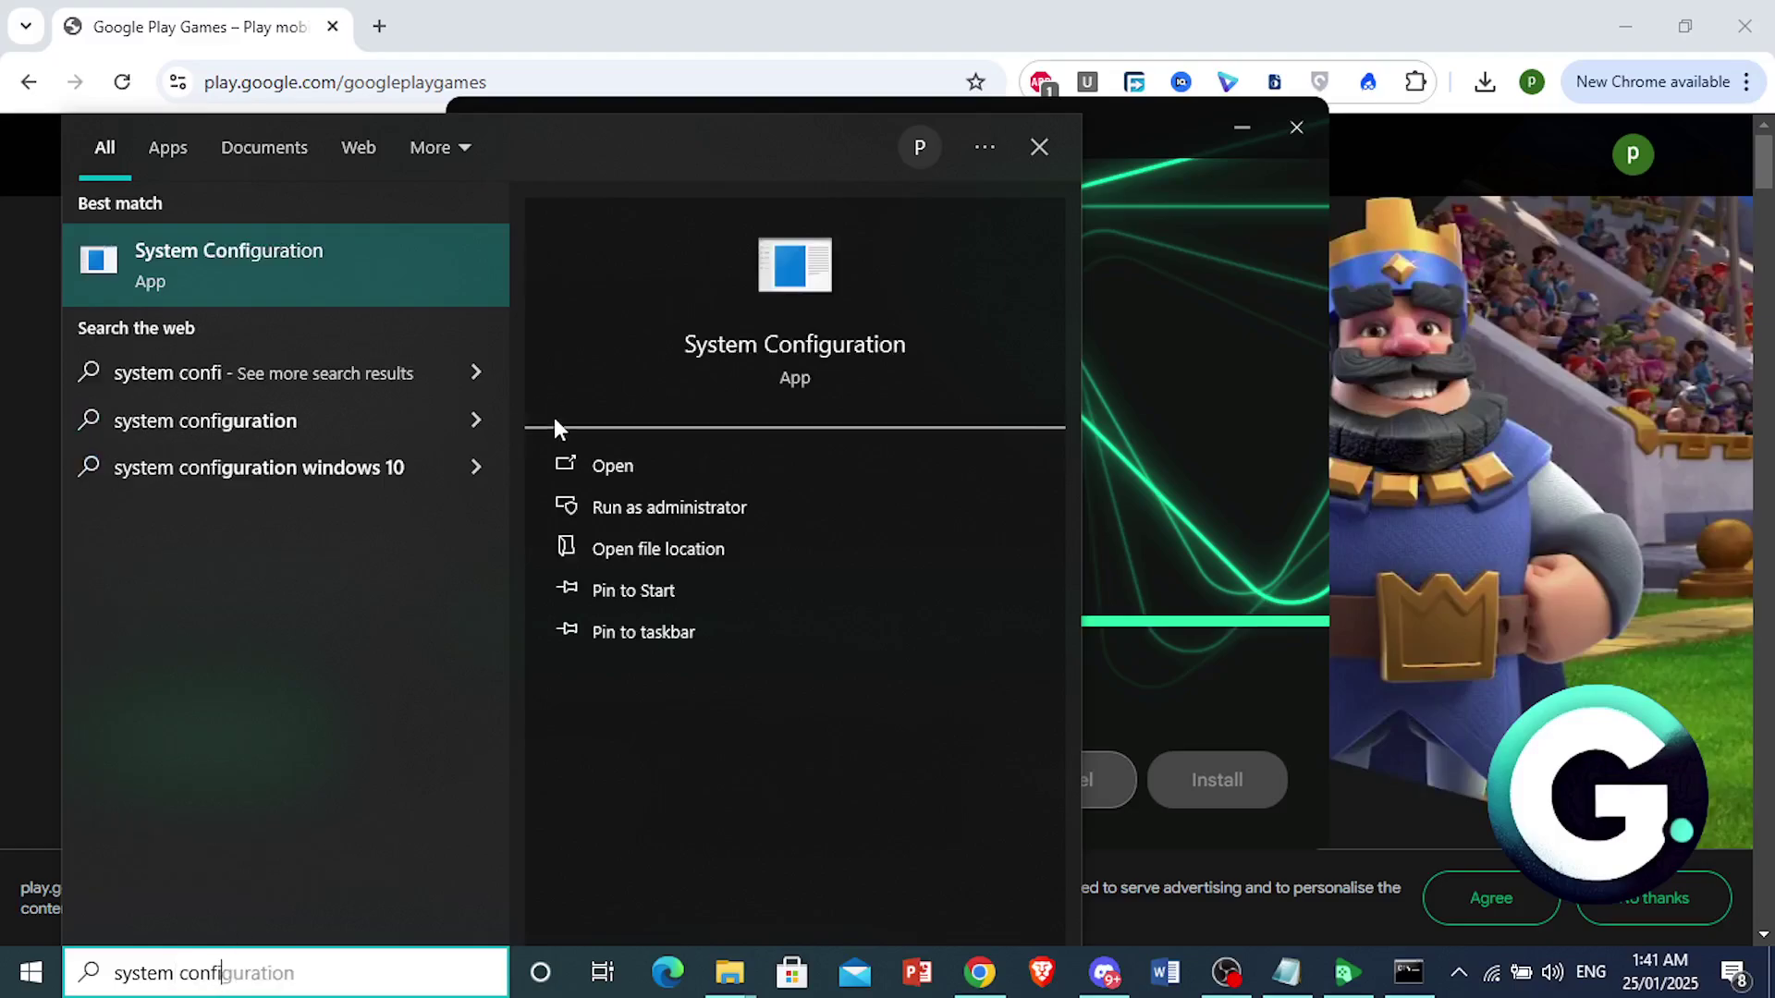
Open the System Configuration app from the 'system configuration' search results
left_click(572, 462)
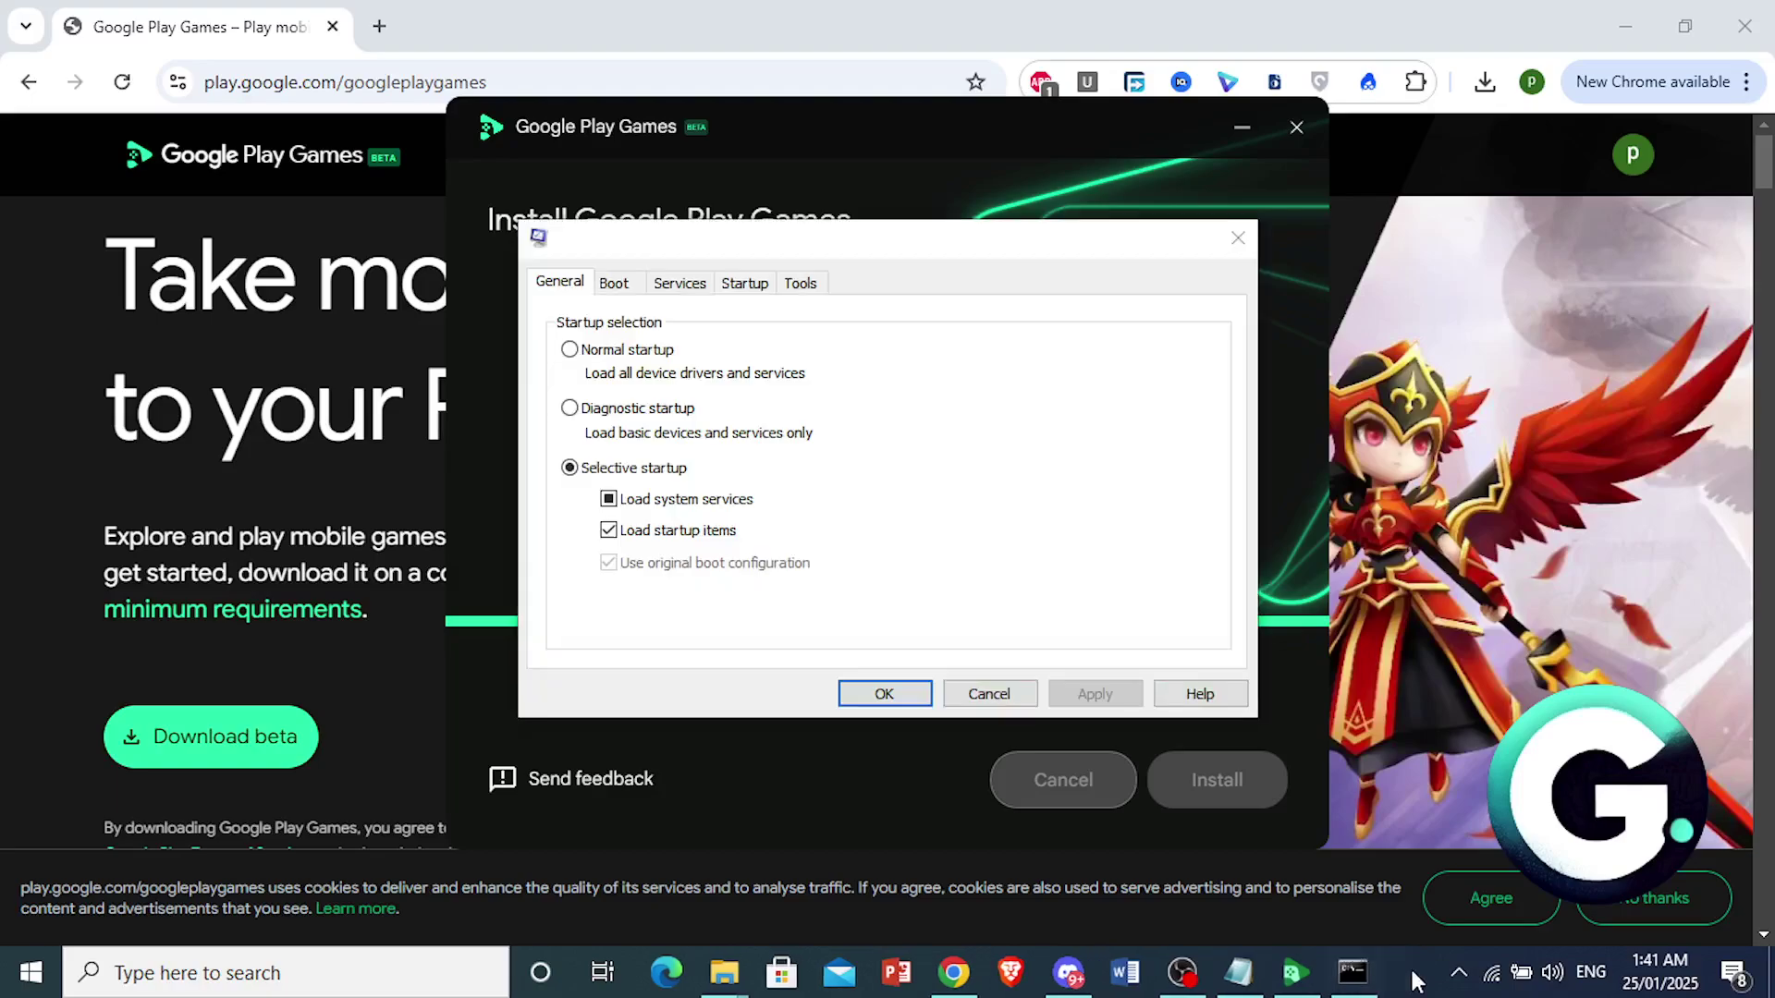
Close Command Prompt and show only non-Microsoft services in System Configuration's Services list
left_click(1358, 973)
left_click(1409, 185)
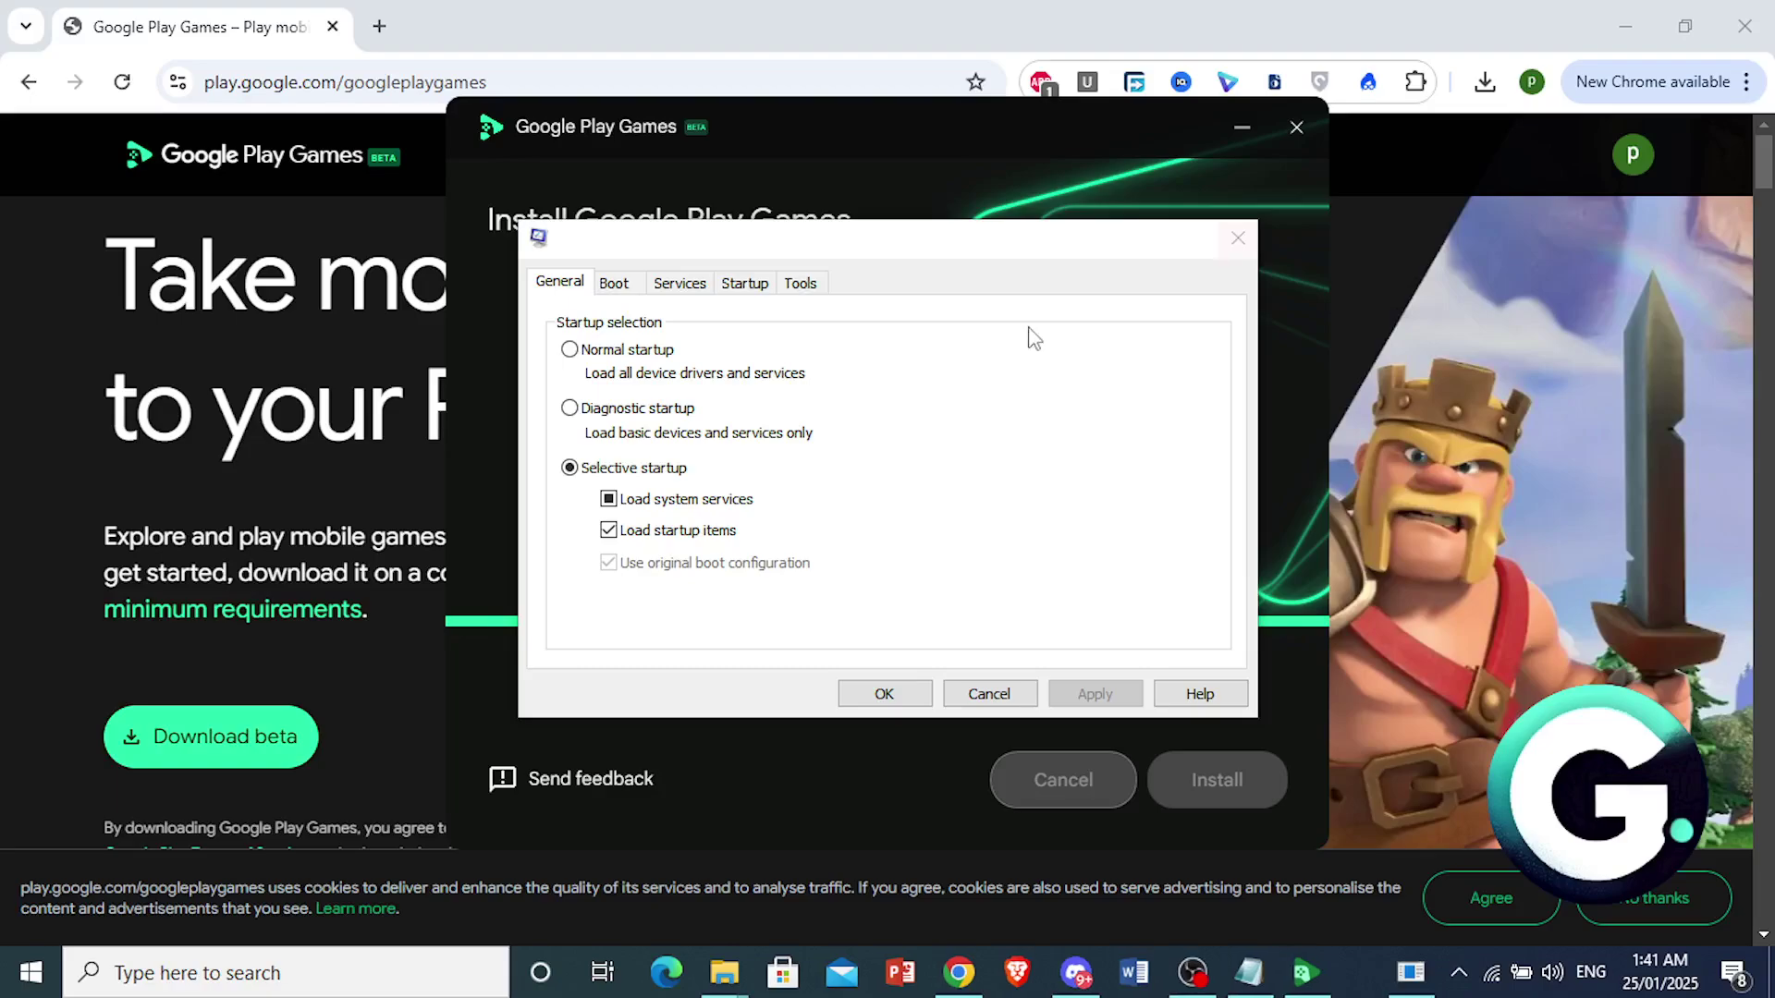
left_click(680, 283)
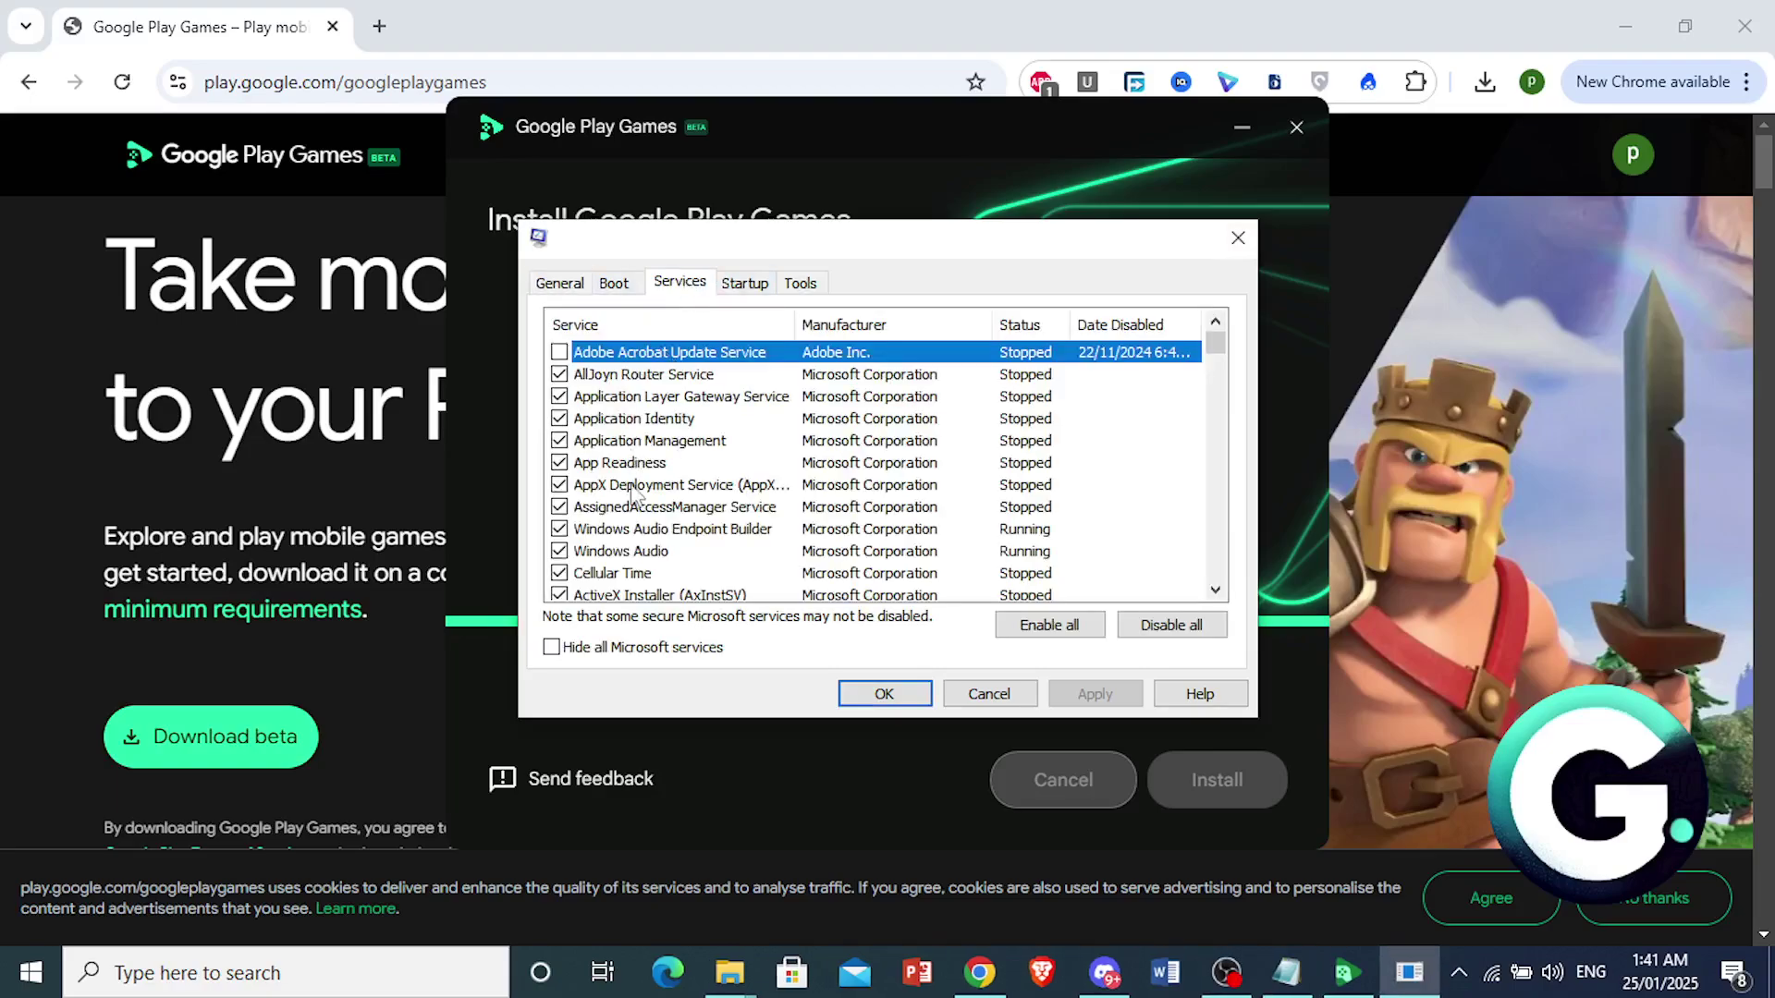
left_click(552, 648)
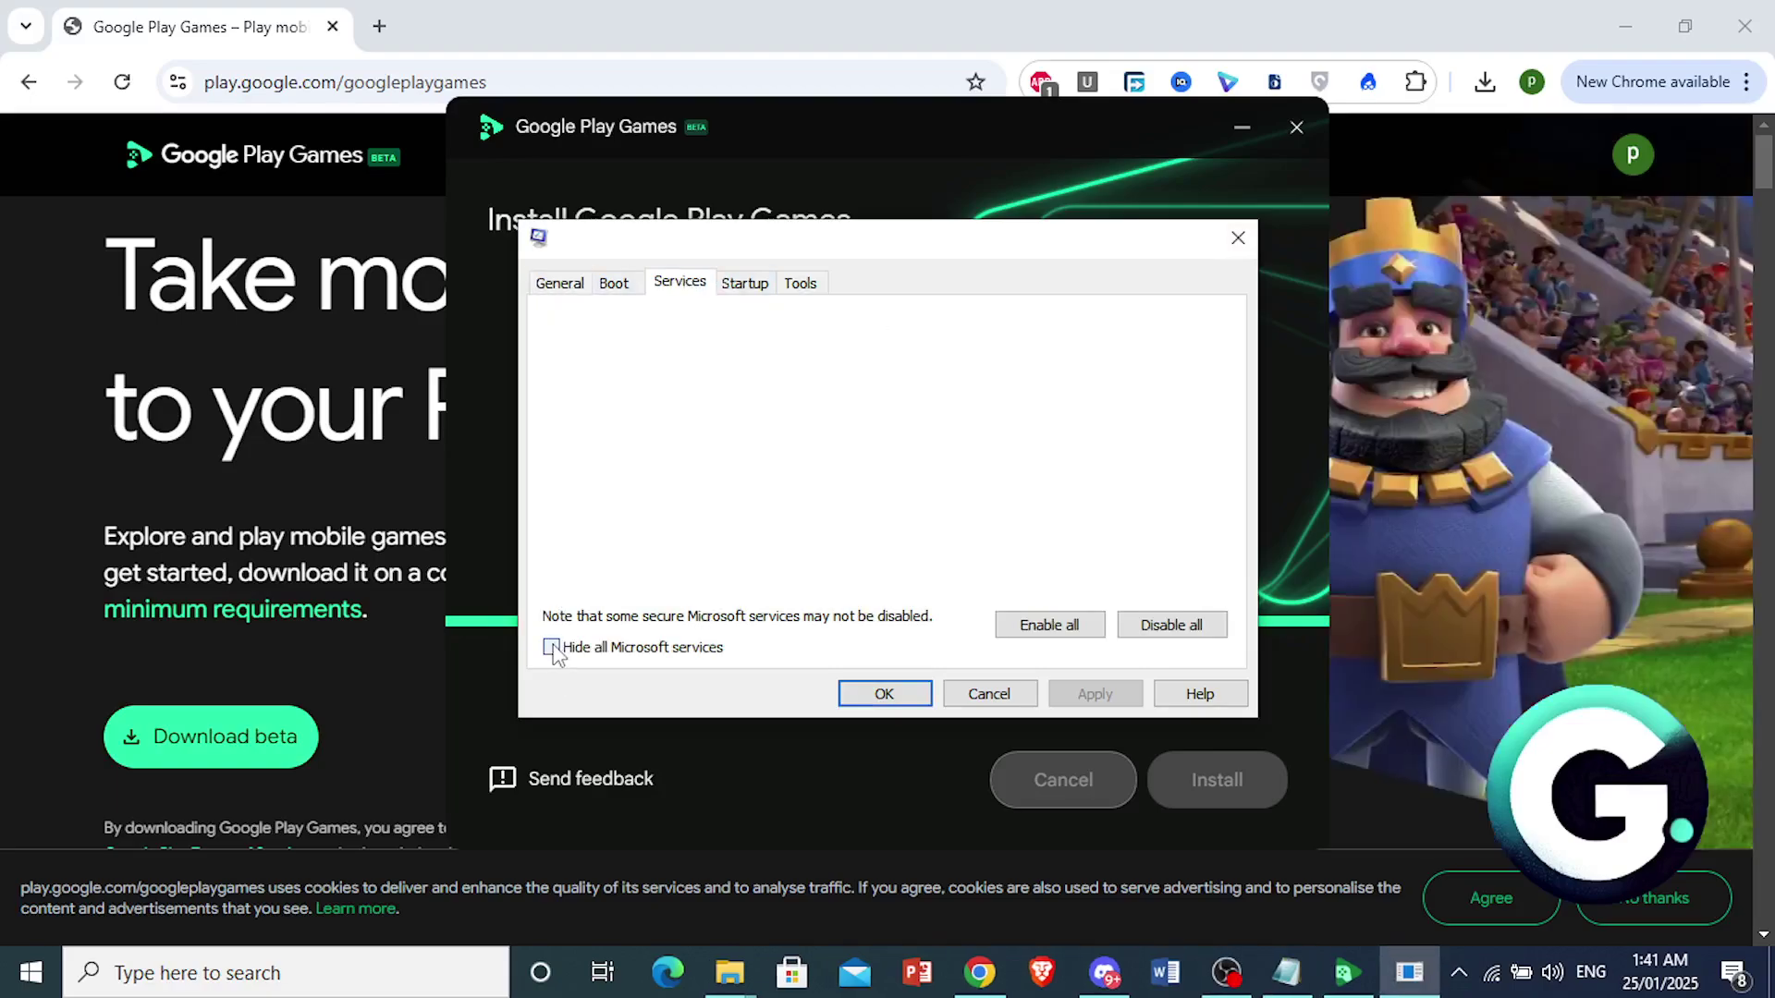
Tick Google Chrome Elevation Service and both Google updater services
left_click(559, 508)
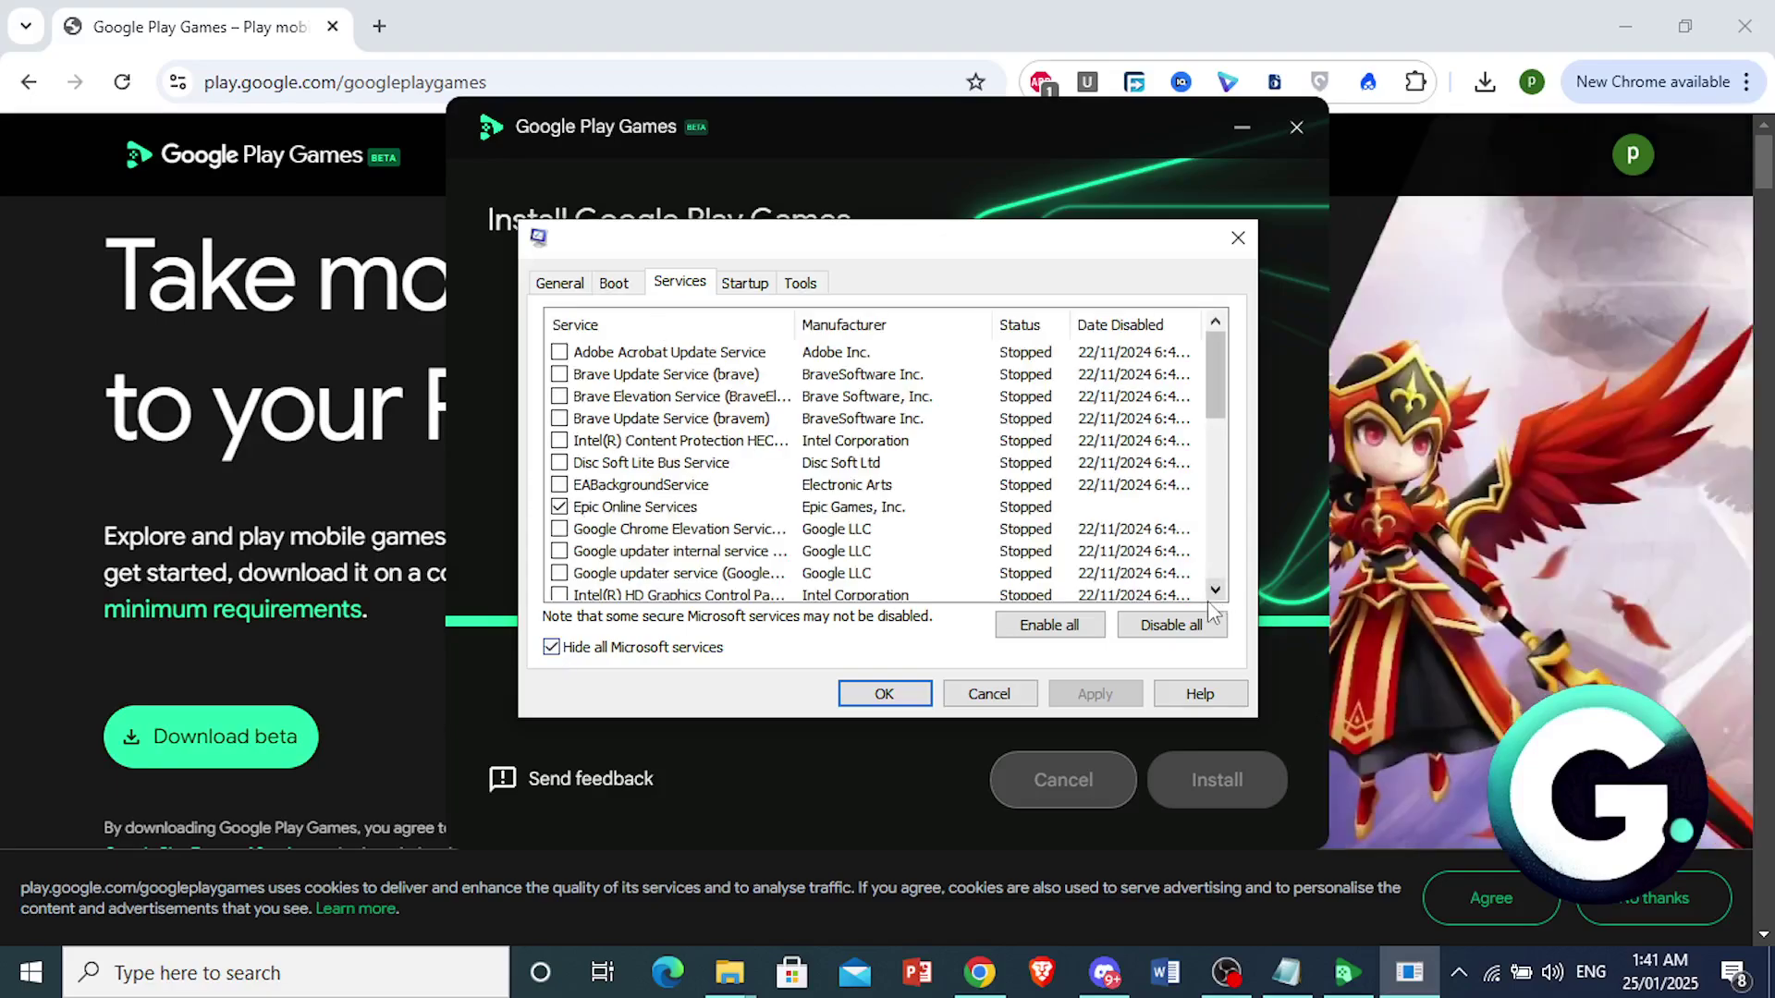
left_click(1215, 592)
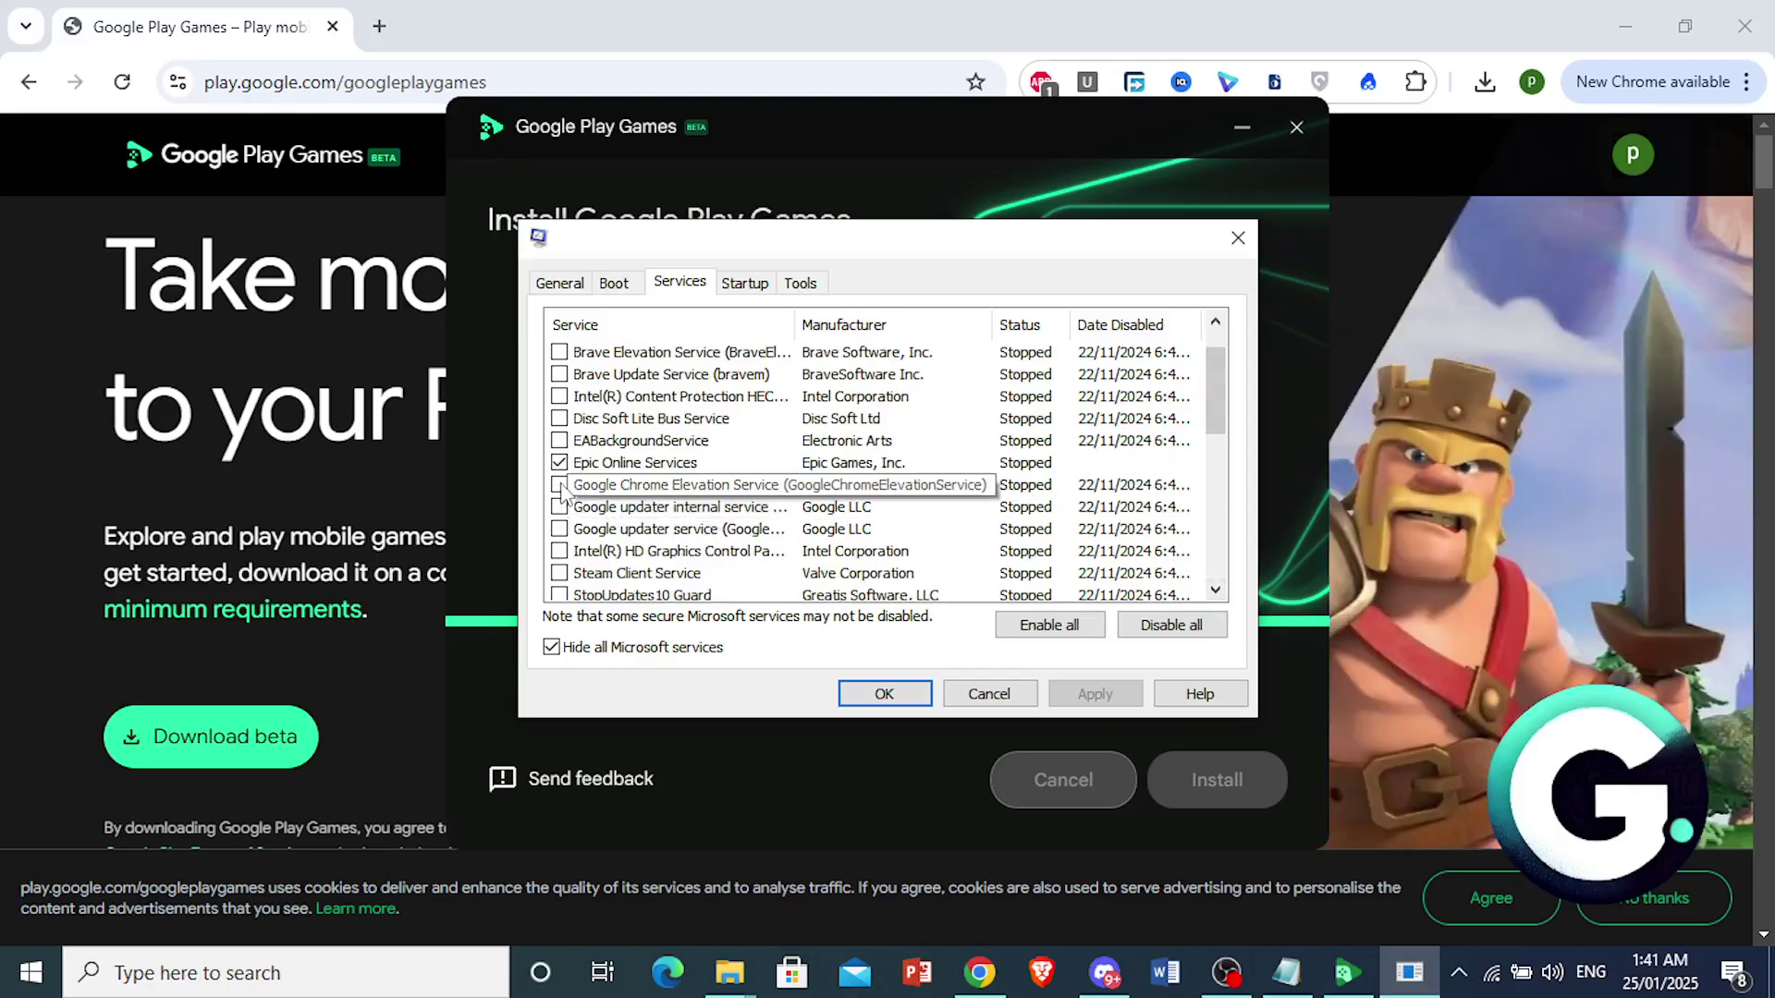
left_click(558, 484)
left_click(558, 531)
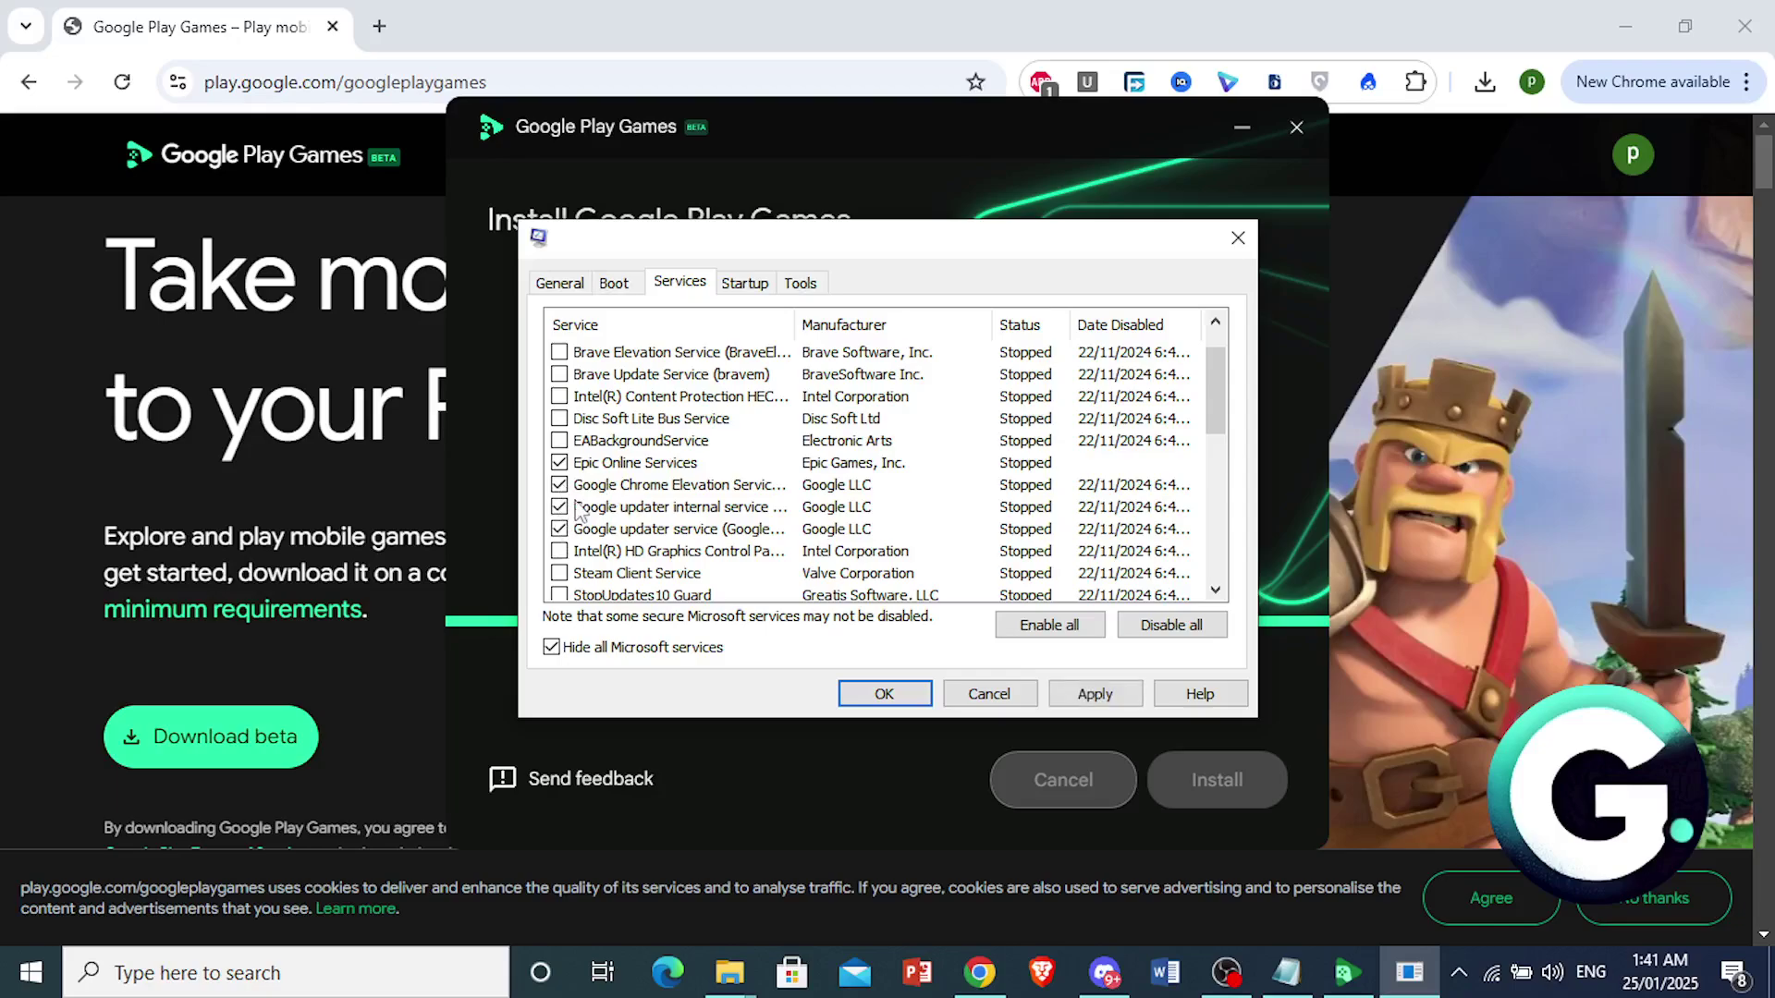
Apply and confirm the service changes, then close the Google Play Games installer
left_click(1095, 693)
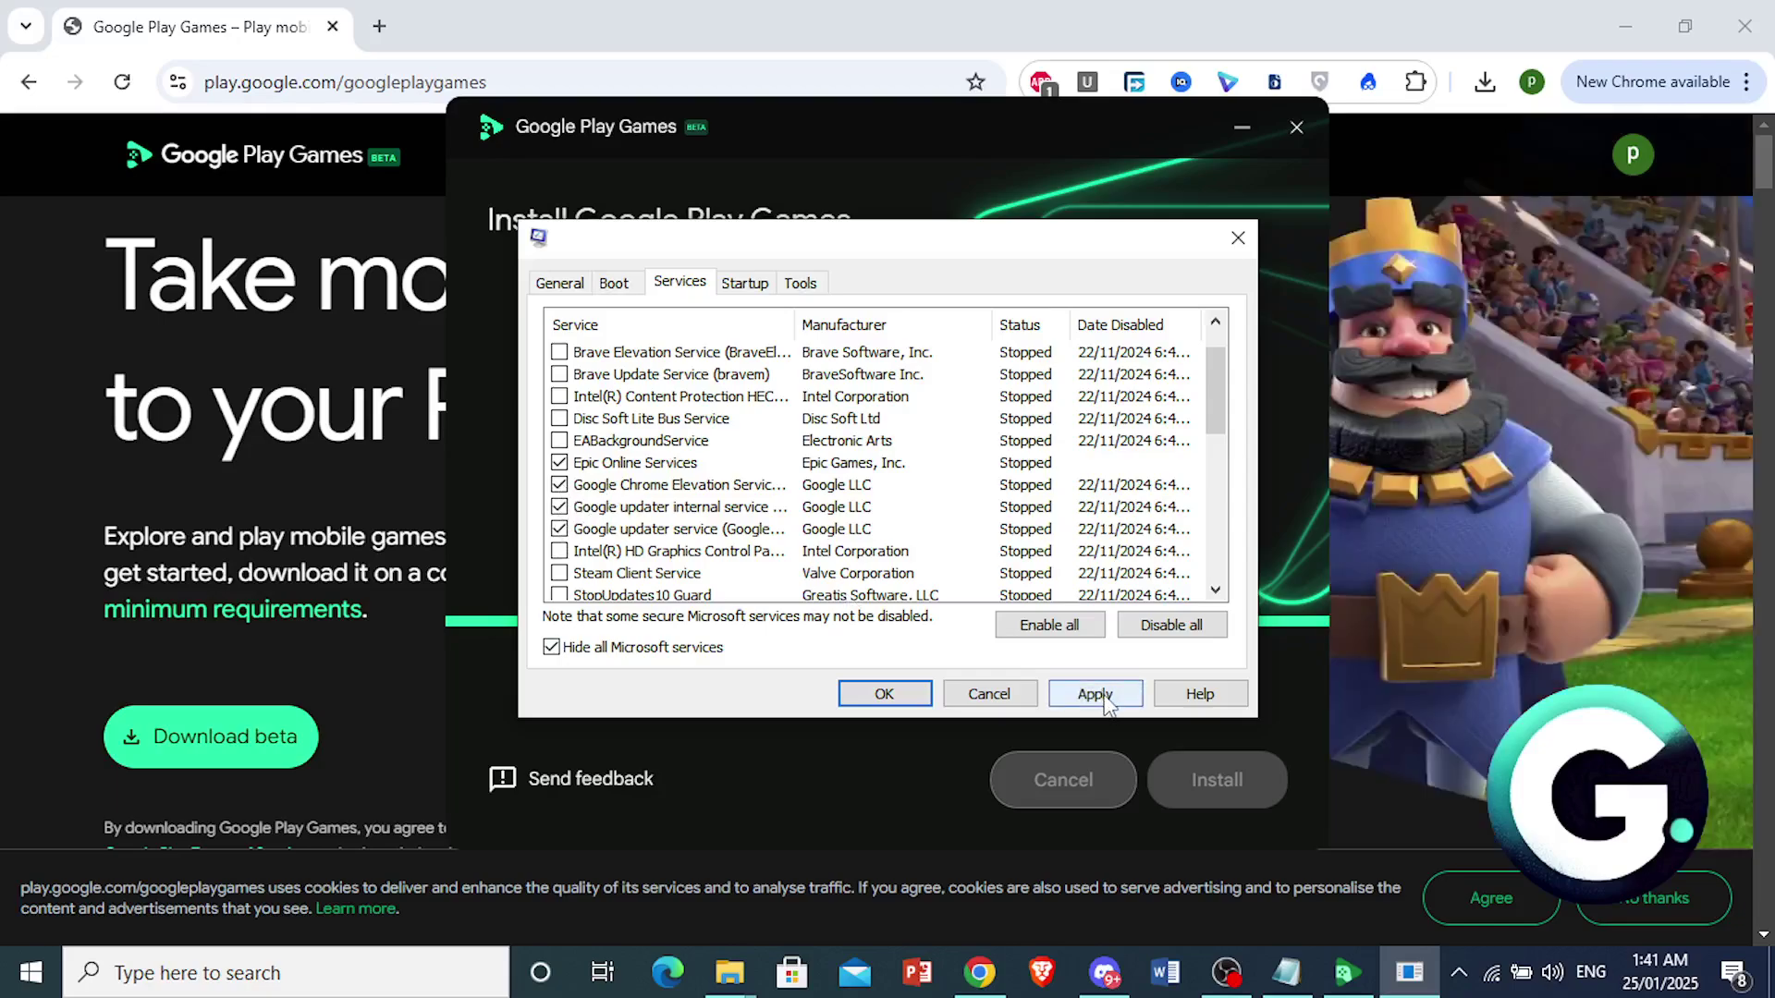
left_click(1096, 695)
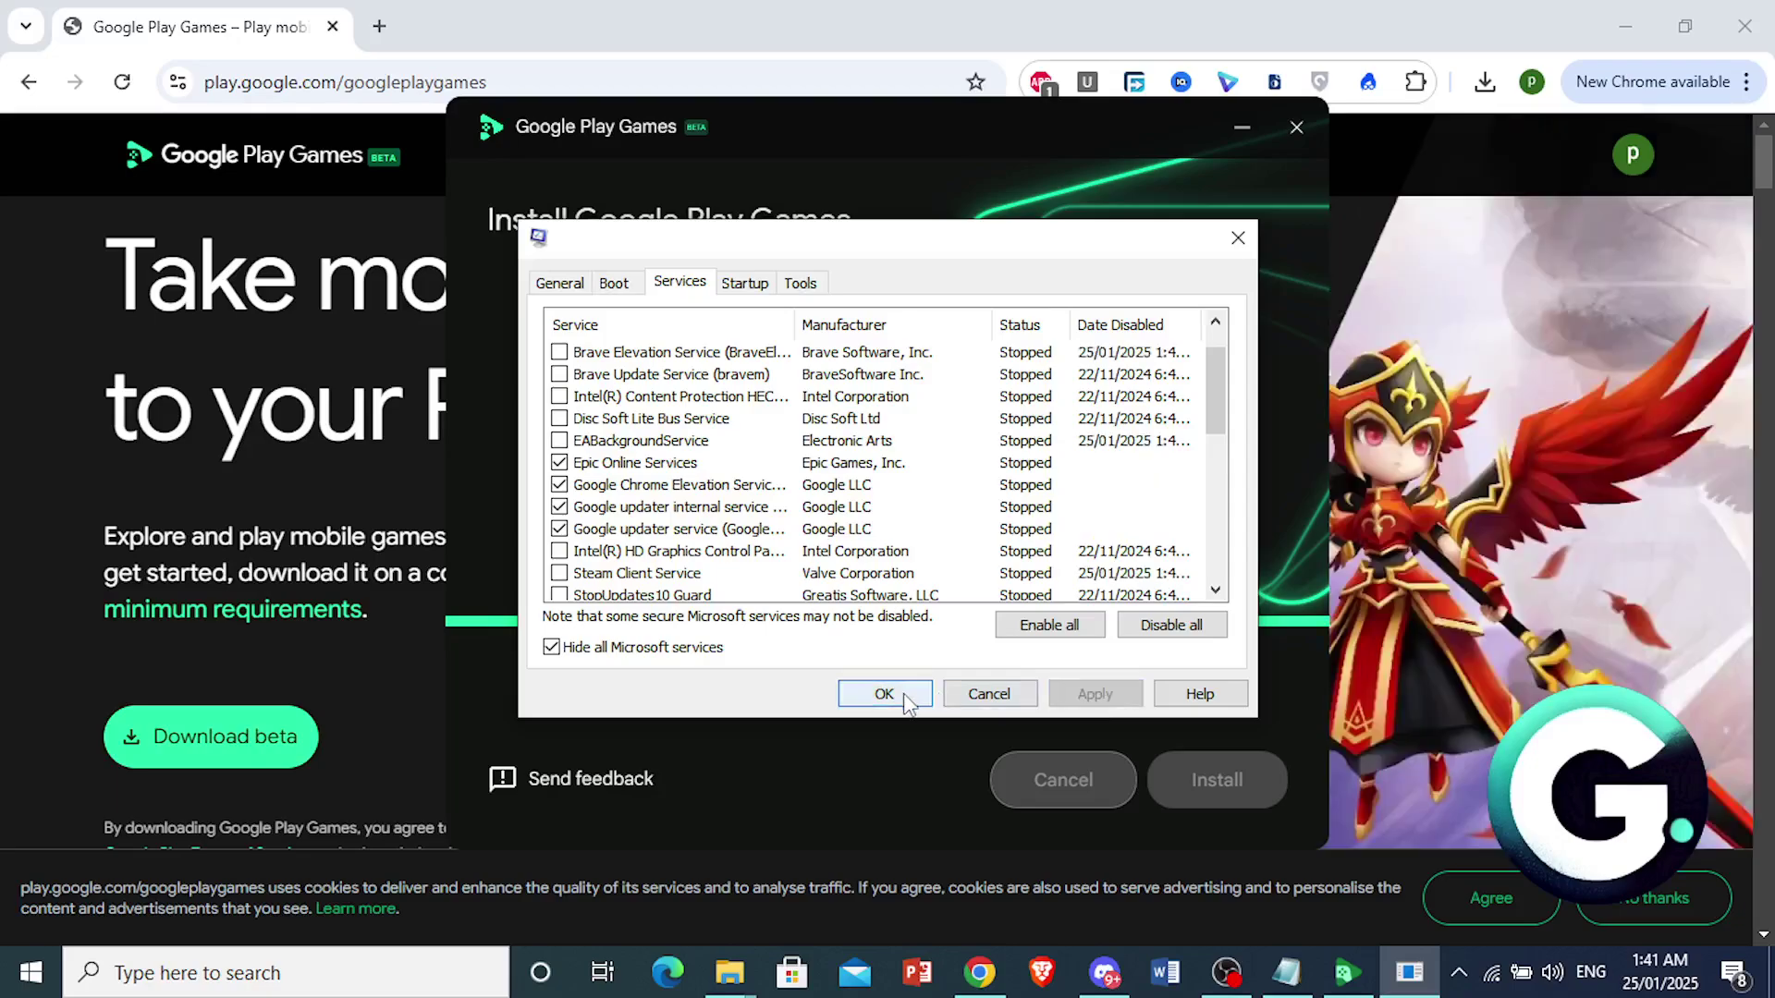
key("Return")
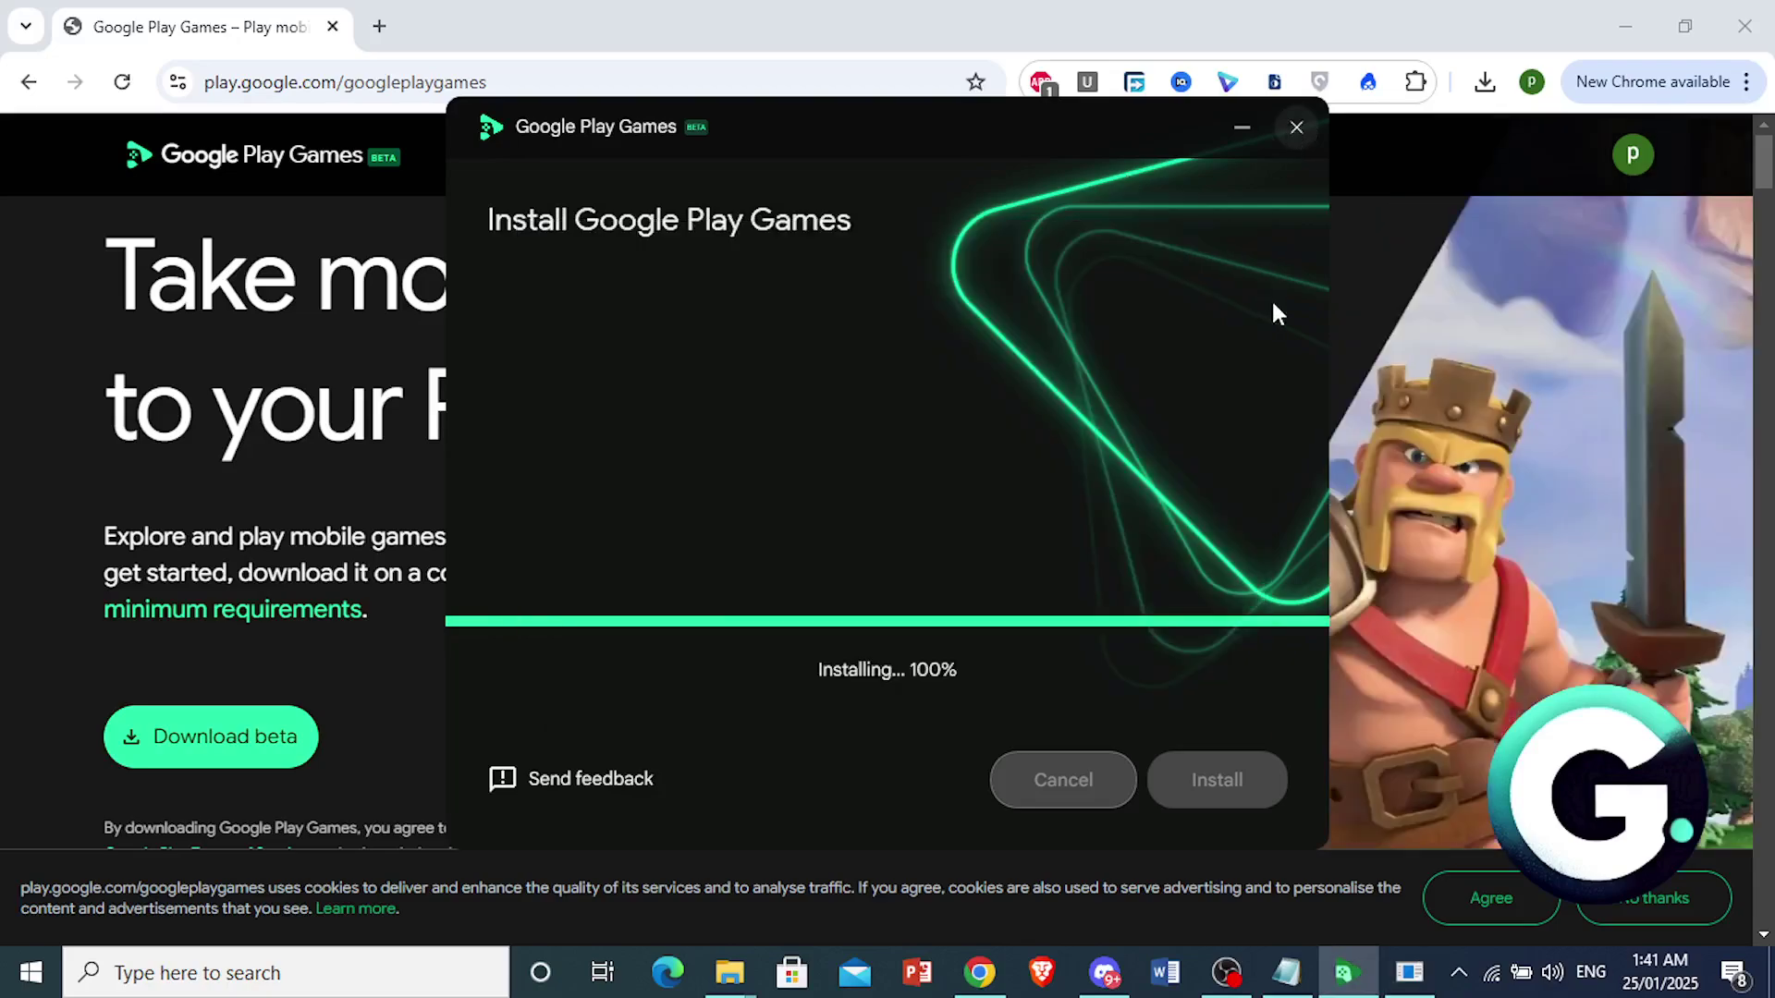
left_click(1292, 130)
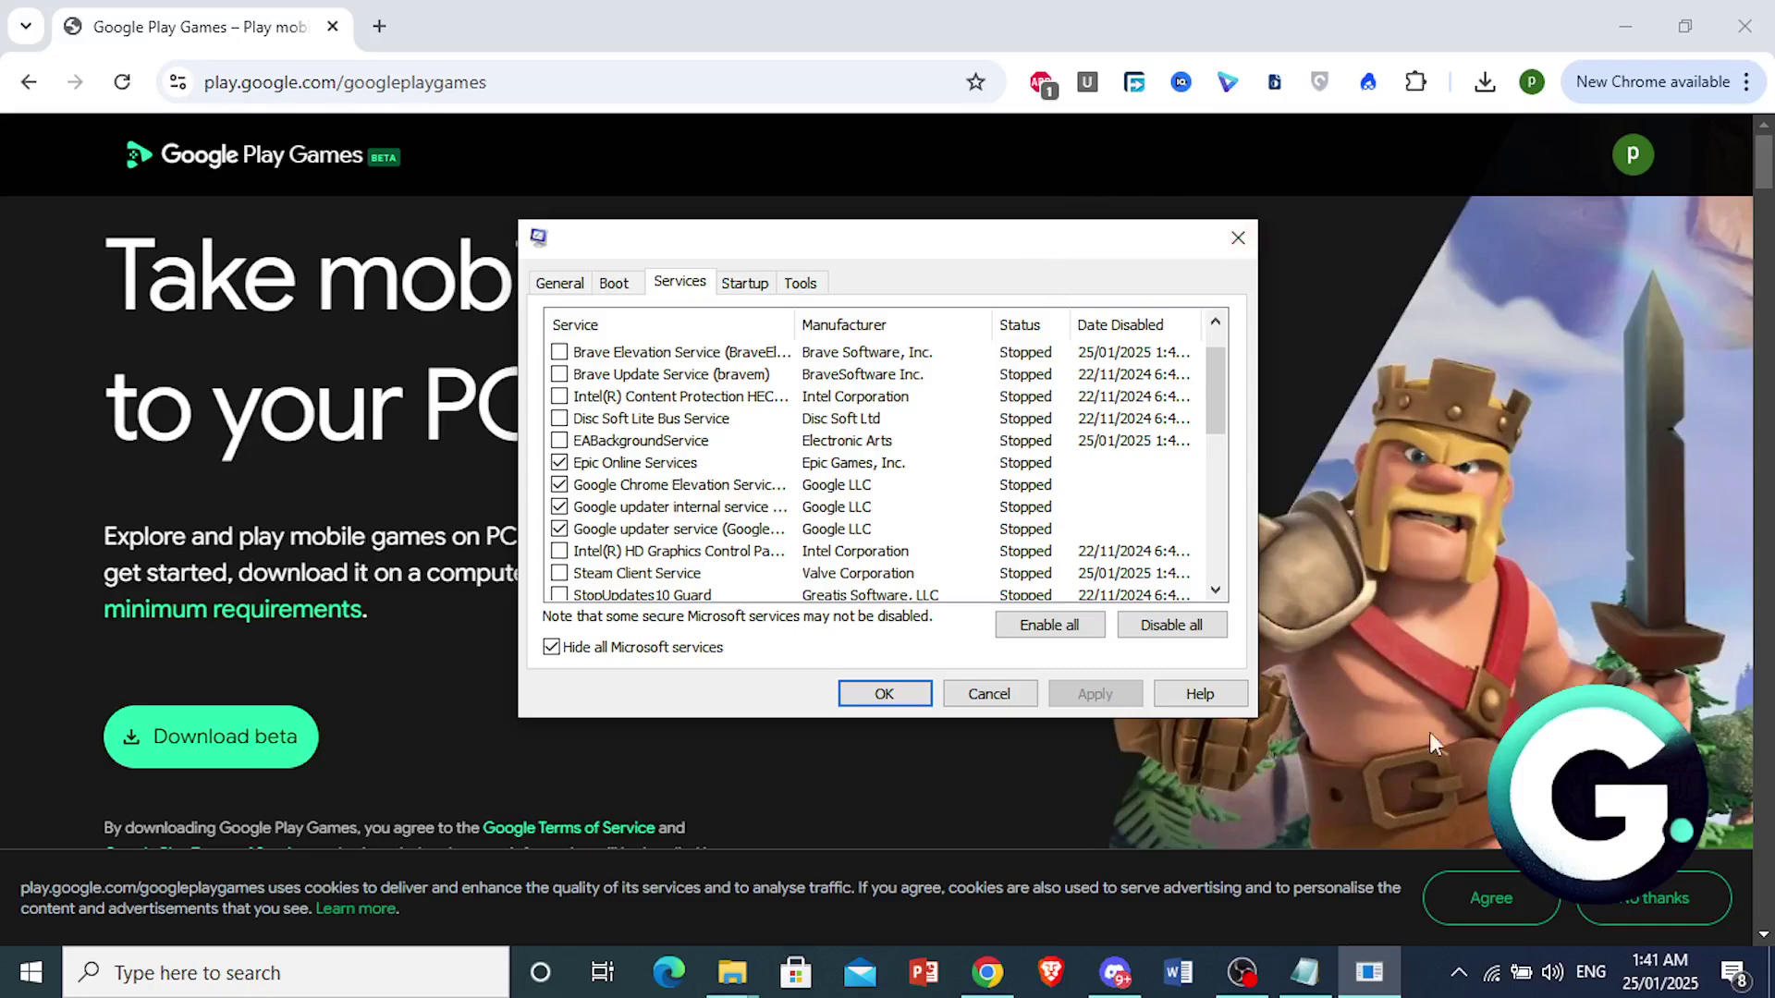